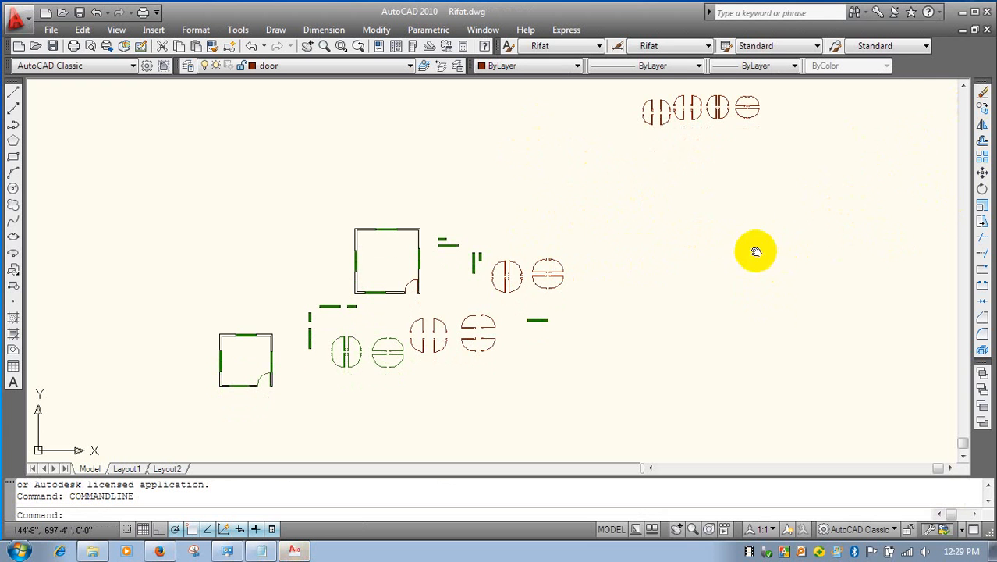
- Make the wall layer current for drawing in the empty area beside the existing plans
middle_click_drag(757, 250, 664, 225)
scroll(660, 257, "down", 5)
scroll(671, 281, "up", 3)
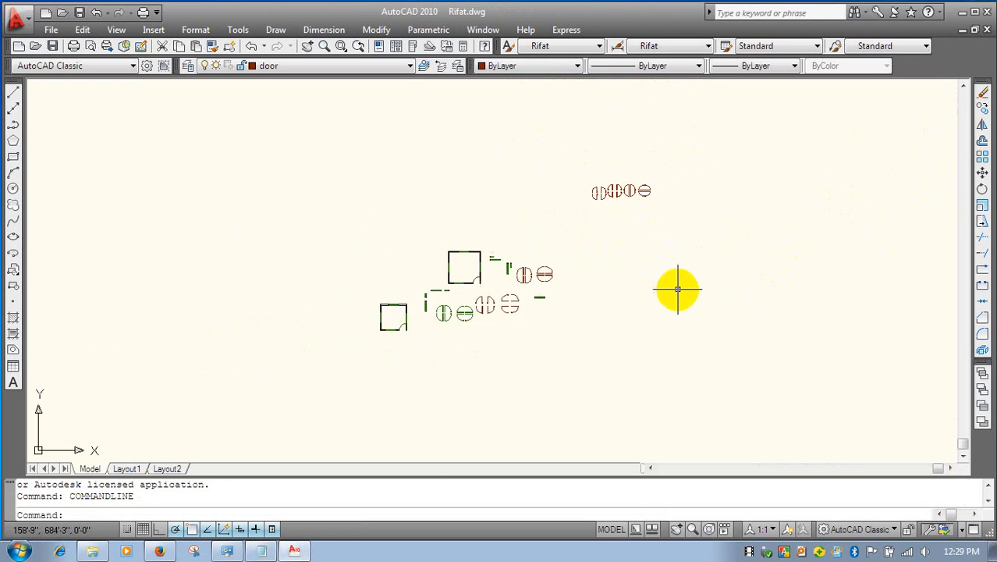
mouse_move(674, 290)
middle_mouse_down()
mouse_move(465, 260)
mouse_move(396, 226)
middle_mouse_up()
scroll(465, 260, "up", 2)
scroll(421, 238, "down", 1)
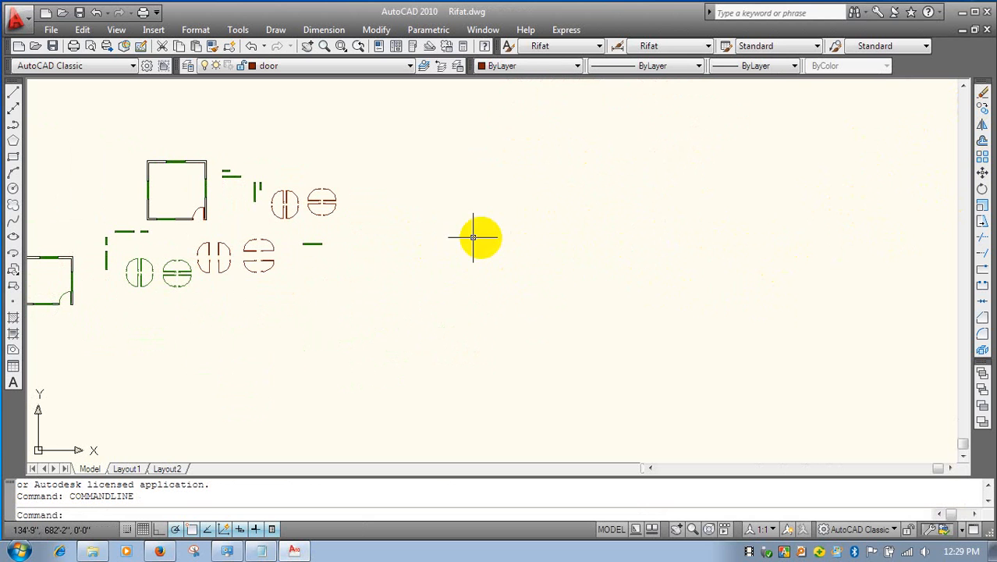
left_click(332, 66)
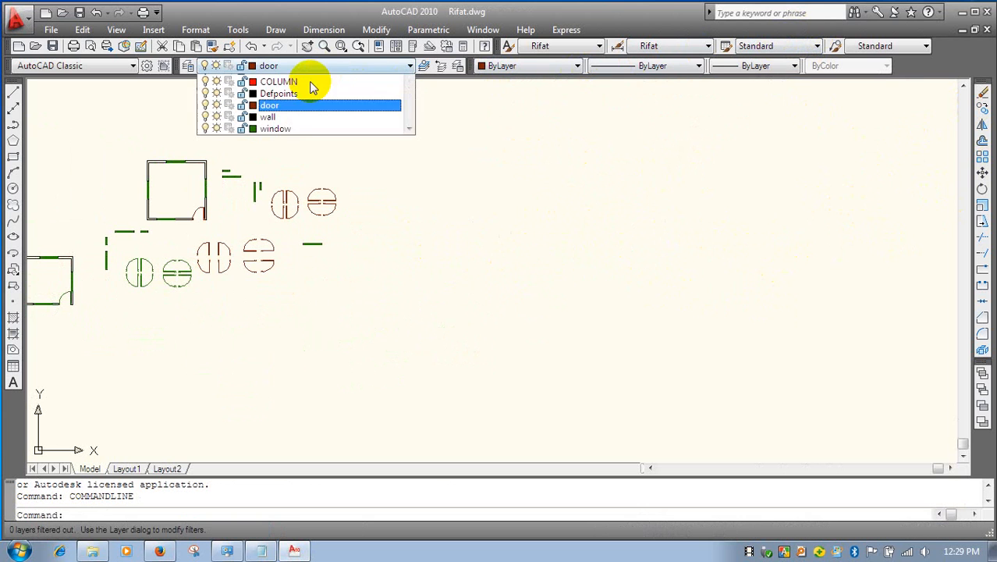
left_click(285, 116)
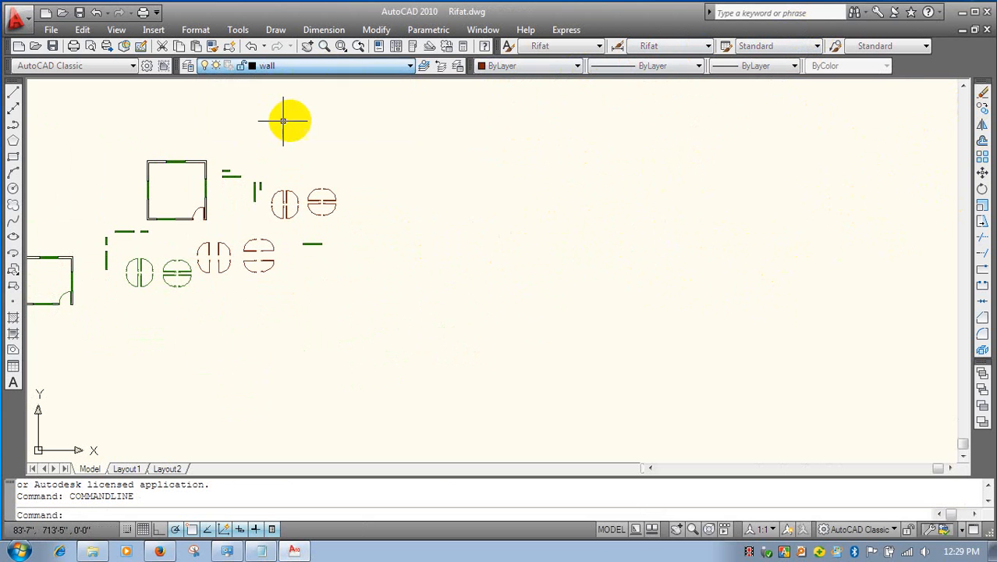
- Draw an L-shaped outline with a vertical line about 52'-8" long and, from its lower end, a horizontal line about 30'-11" to the right
key("Return")
left_click(531, 162)
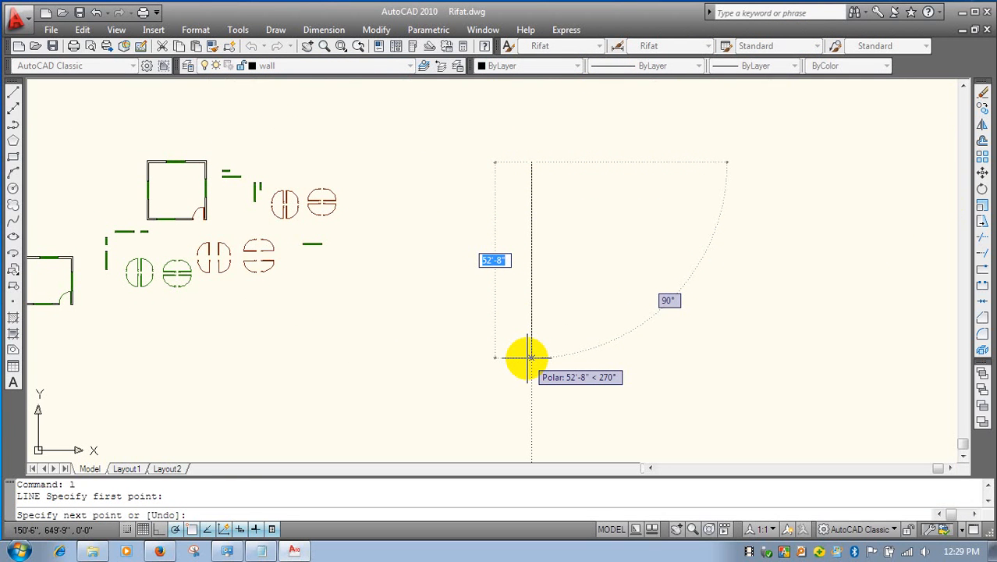
left_click(527, 359)
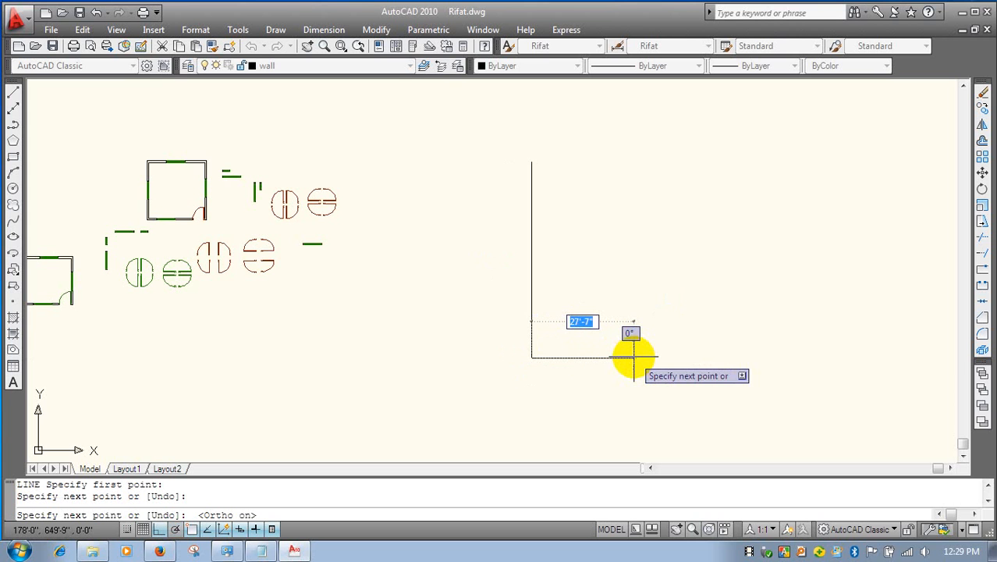
left_click(645, 360)
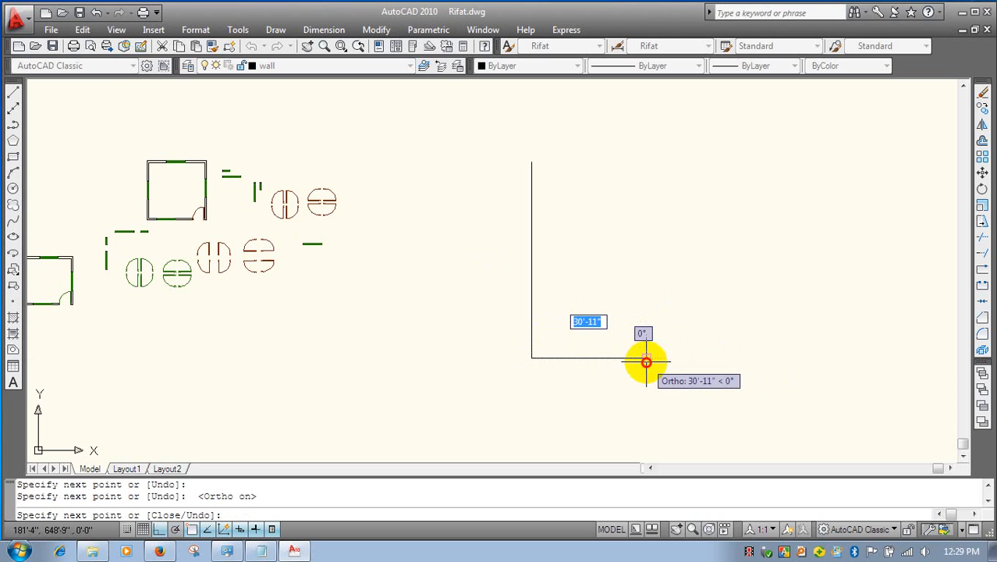
right_click(686, 369)
left_click(714, 184)
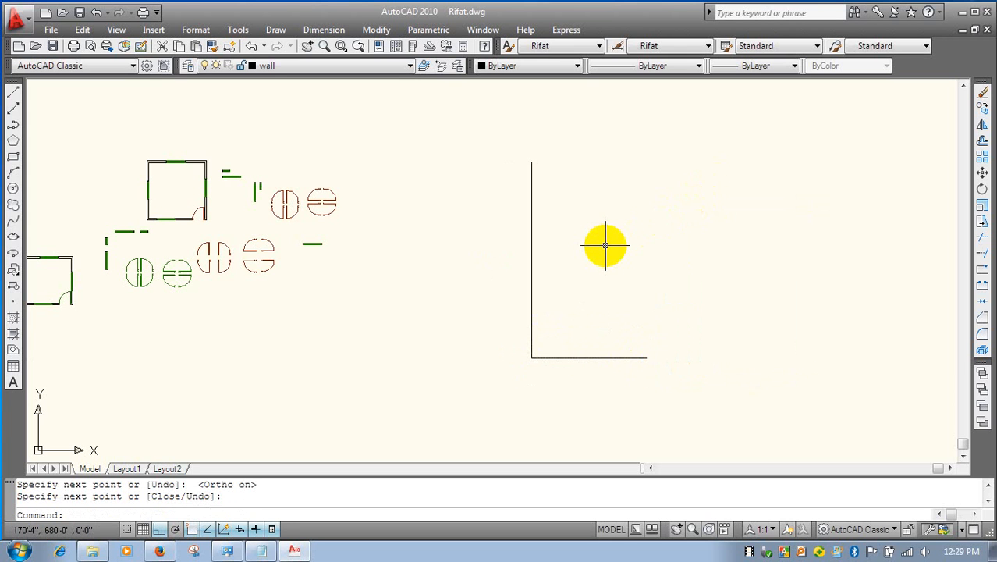
- Offset the vertical line 8' to the right to set the stairwell width
type("o")
key("Return")
type("8")
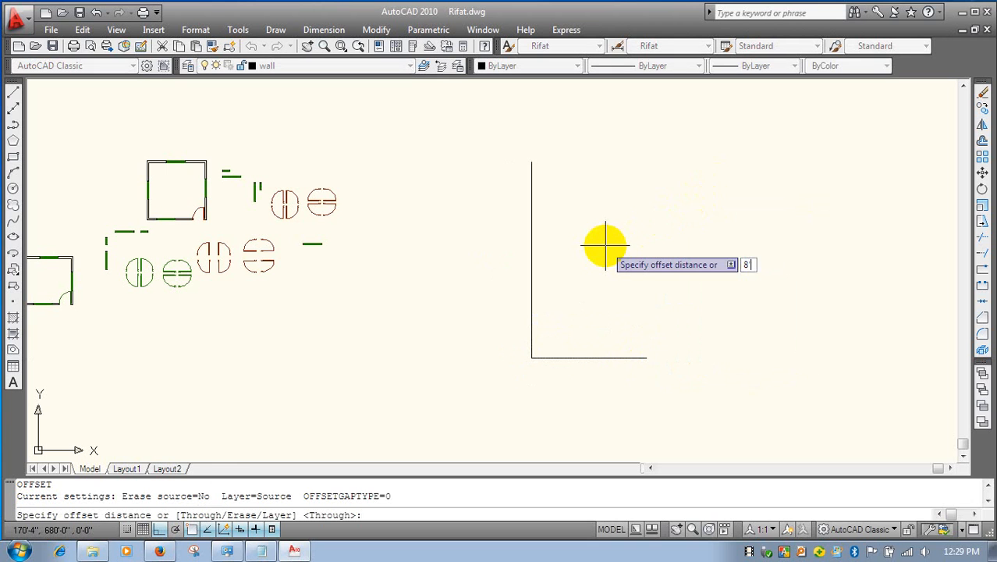
type("'")
key("Return")
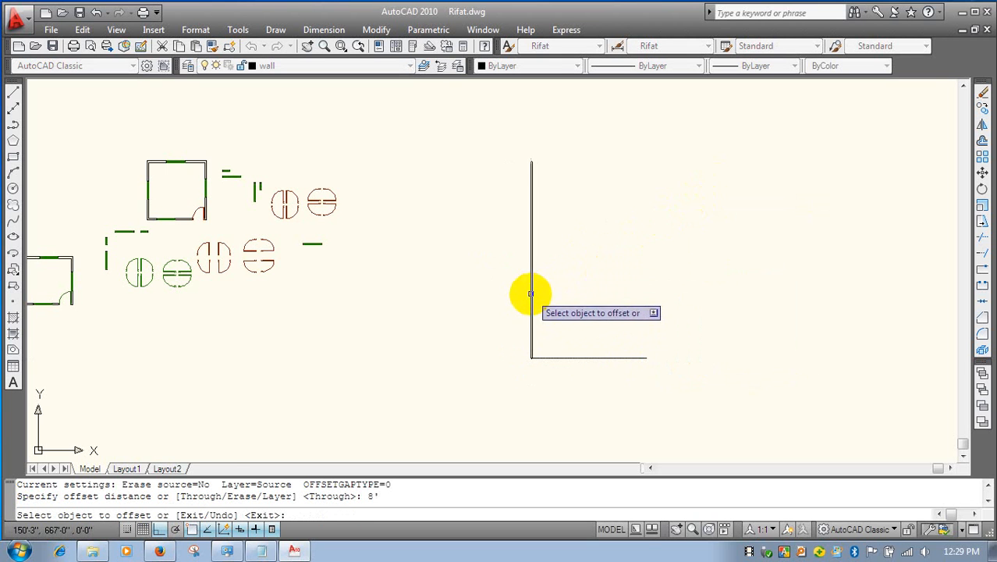
left_click(530, 293)
left_click(685, 296)
right_click(591, 234)
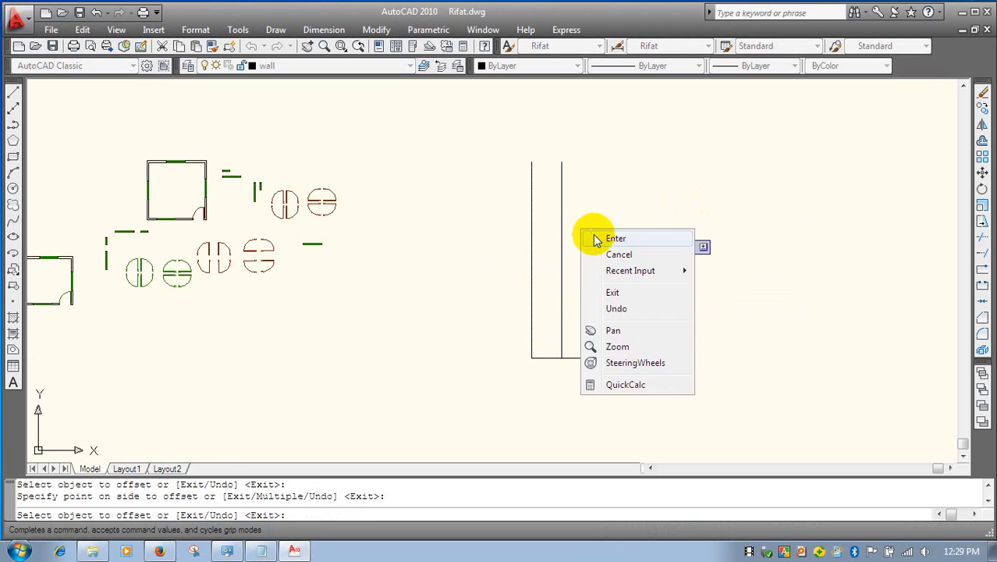
left_click(596, 239)
- Offset both vertical lines 5" outward to give the side walls their thickness
right_click(595, 234)
left_click(622, 217)
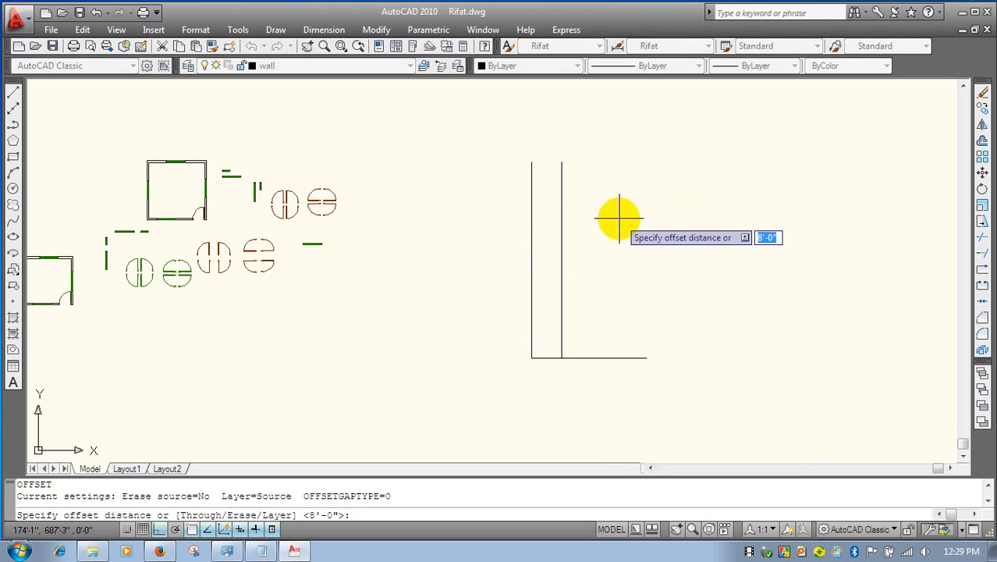
key("Return")
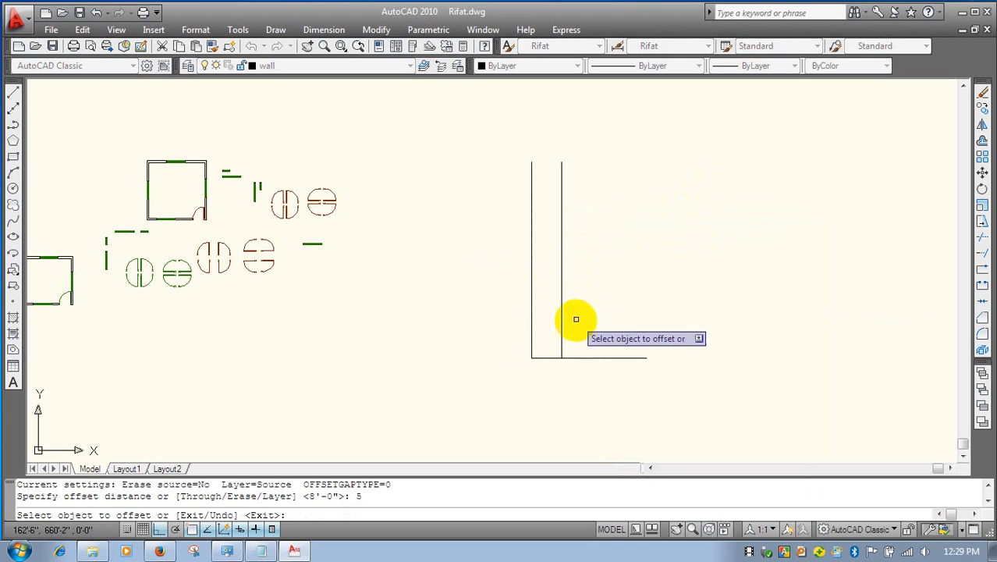
scroll(576, 318, "up", 1)
left_click(553, 338)
left_click(545, 340)
scroll(543, 335, "up", 2)
left_click(500, 326)
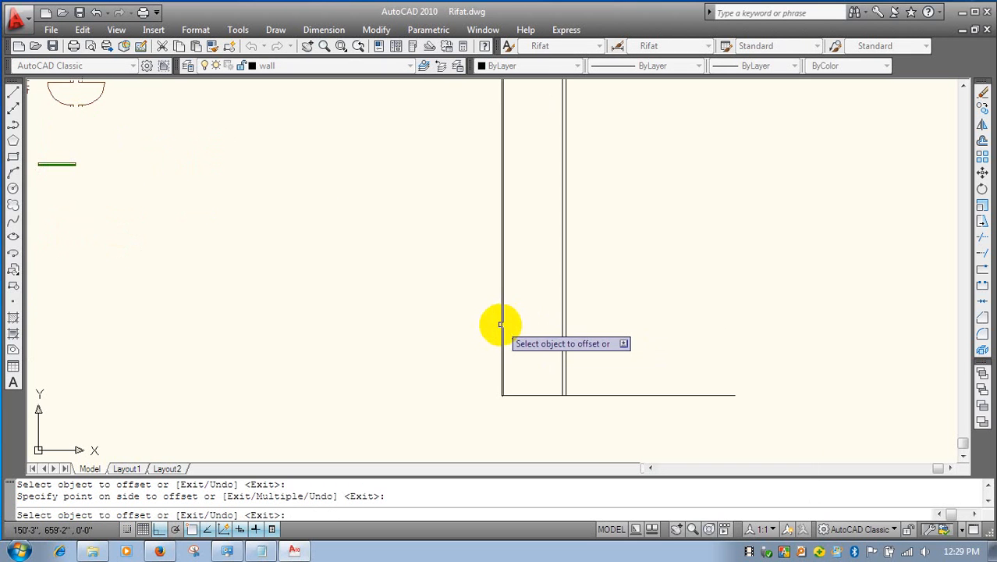
left_click(452, 334)
- Offset the bottom horizontal line 5" downward to form the bottom wall
right_click(556, 288)
left_click(525, 303)
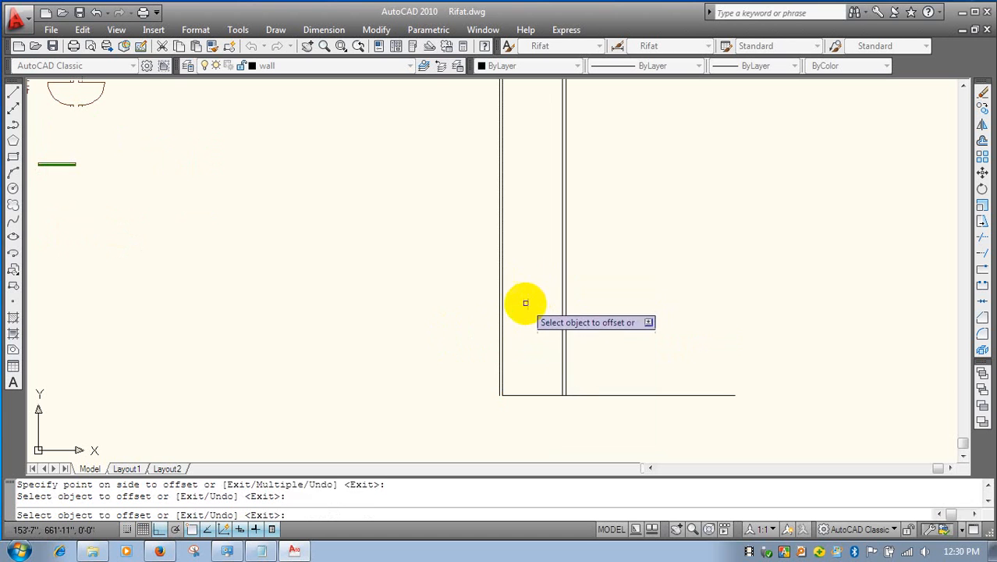
left_click(525, 302)
left_click(531, 396)
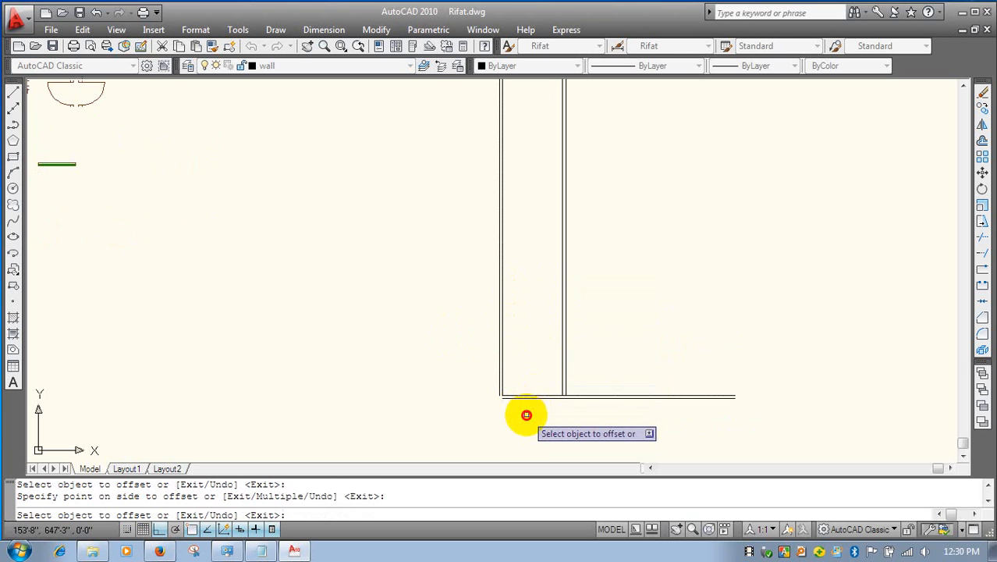
right_click(537, 316)
left_click(541, 318)
- Offset the inner line of the bottom wall 4' upward to mark the lower landing edge
right_click(541, 312)
left_click(577, 217)
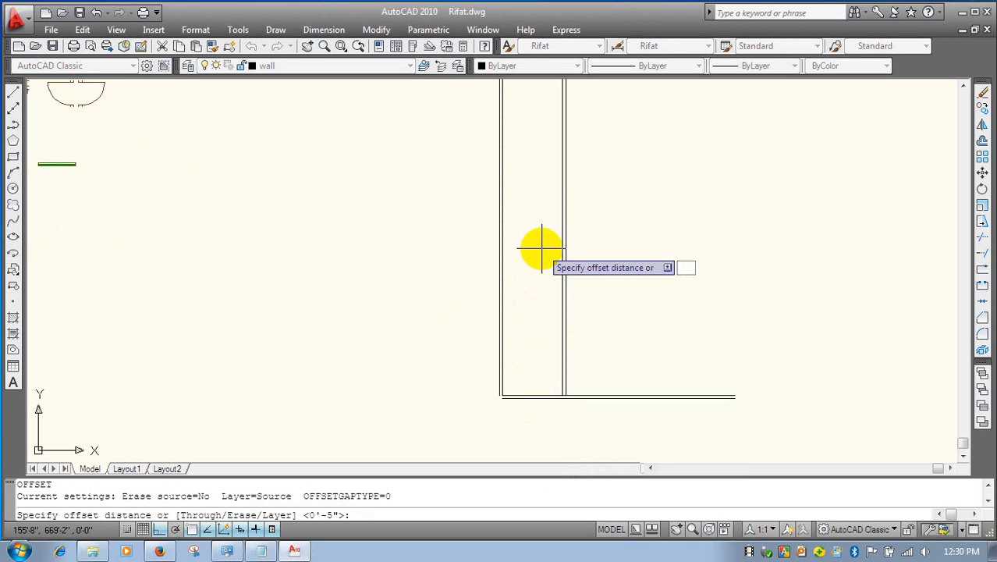
type("4'")
key("Return")
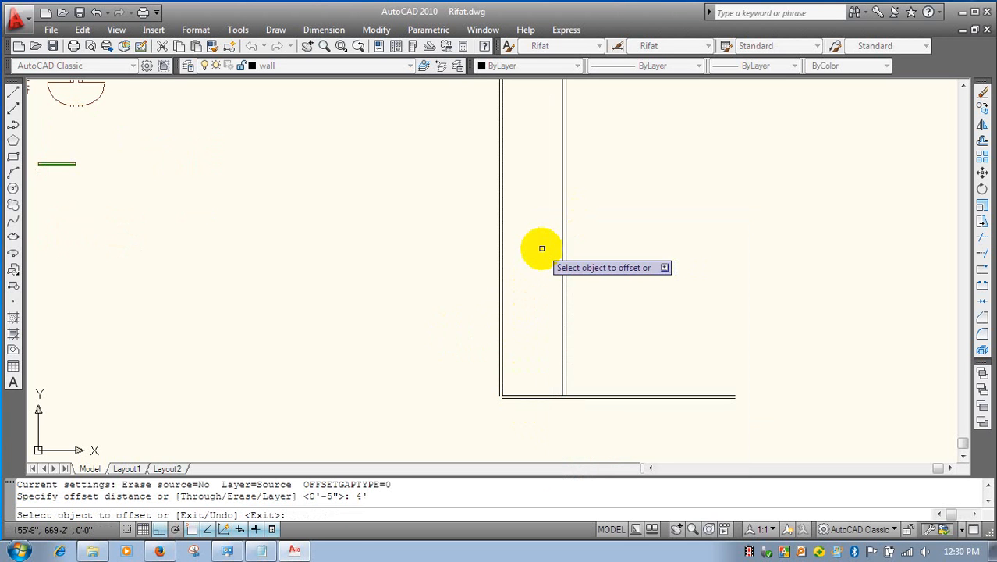
left_click(534, 395)
left_click(538, 355)
right_click(544, 287)
left_click(558, 296)
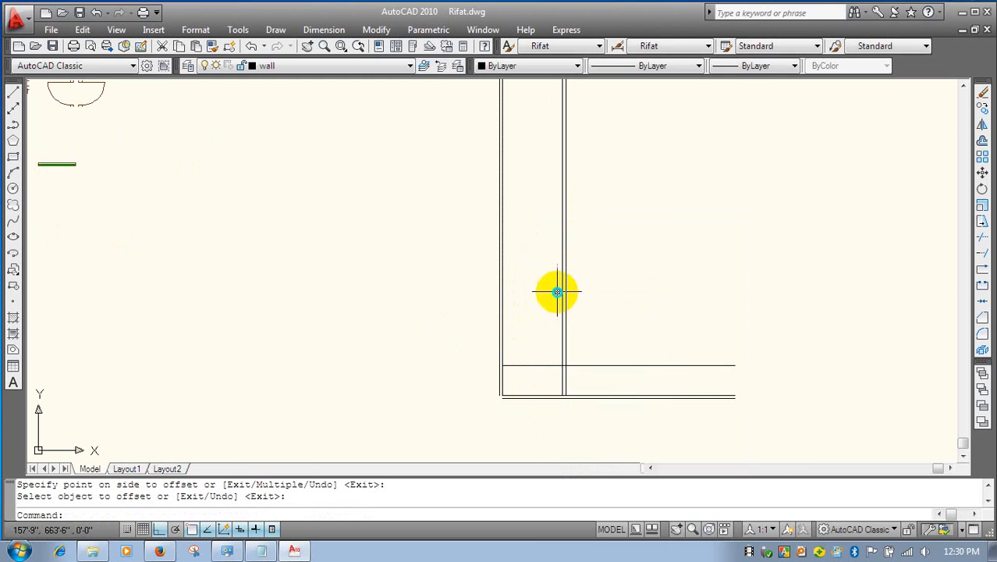
- Offset the lower landing edge upward eleven times in succession at 10" spacing to create the stair treads
right_click(556, 289)
left_click(620, 211)
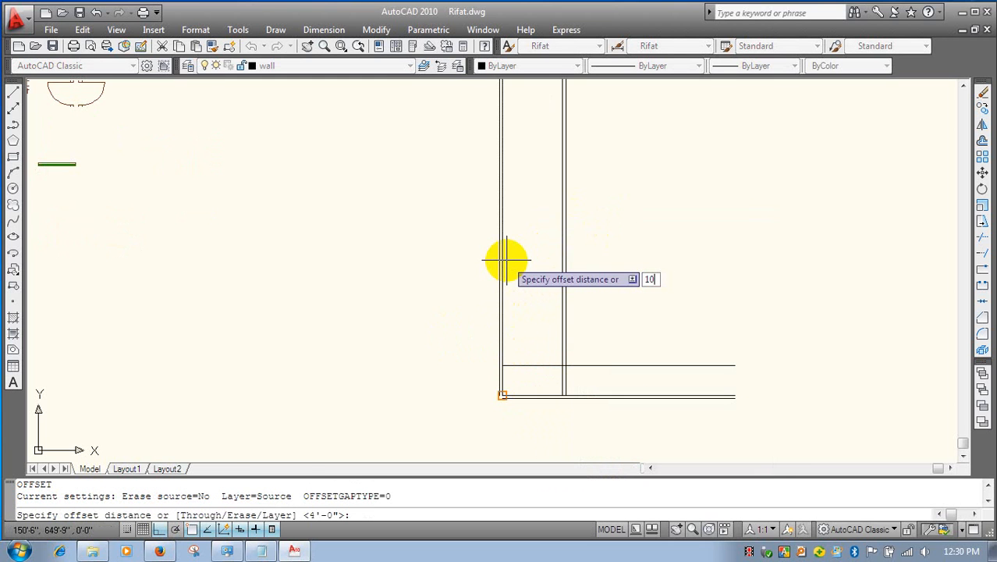
type("10")
key("Return")
scroll(567, 373, "up", 2)
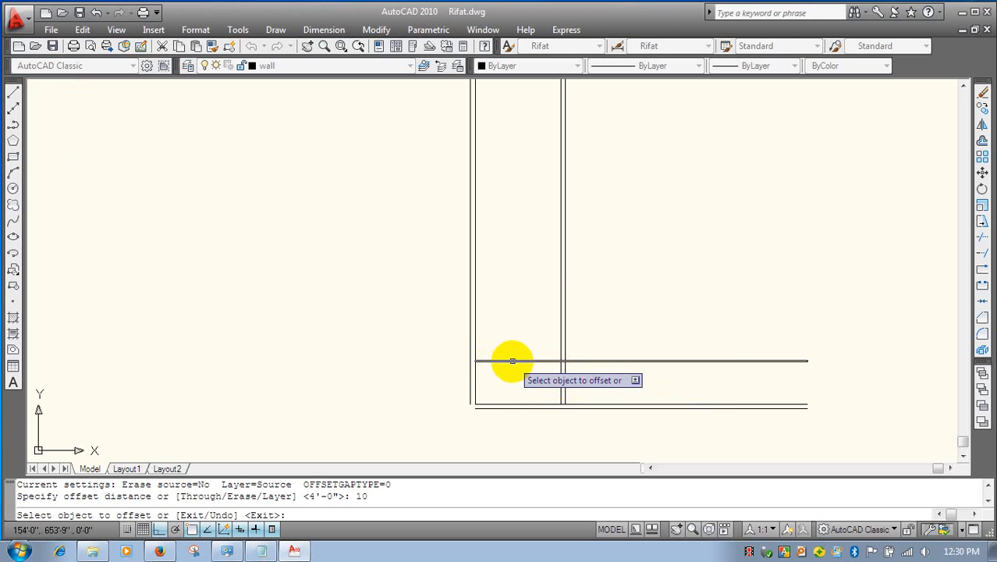
left_click(512, 360)
left_click(521, 325)
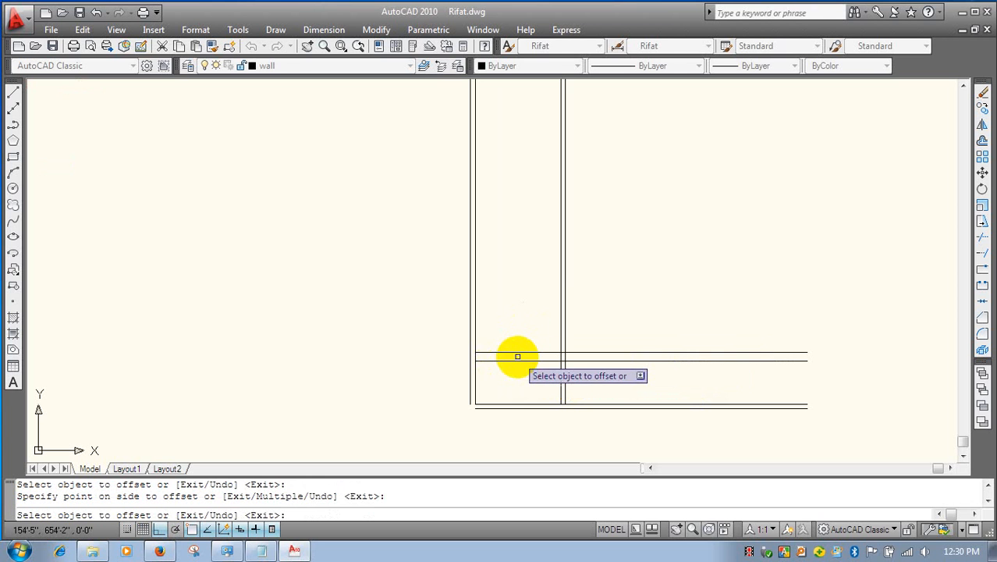
left_click(517, 351)
left_click(525, 335)
left_click(525, 342)
left_click(530, 330)
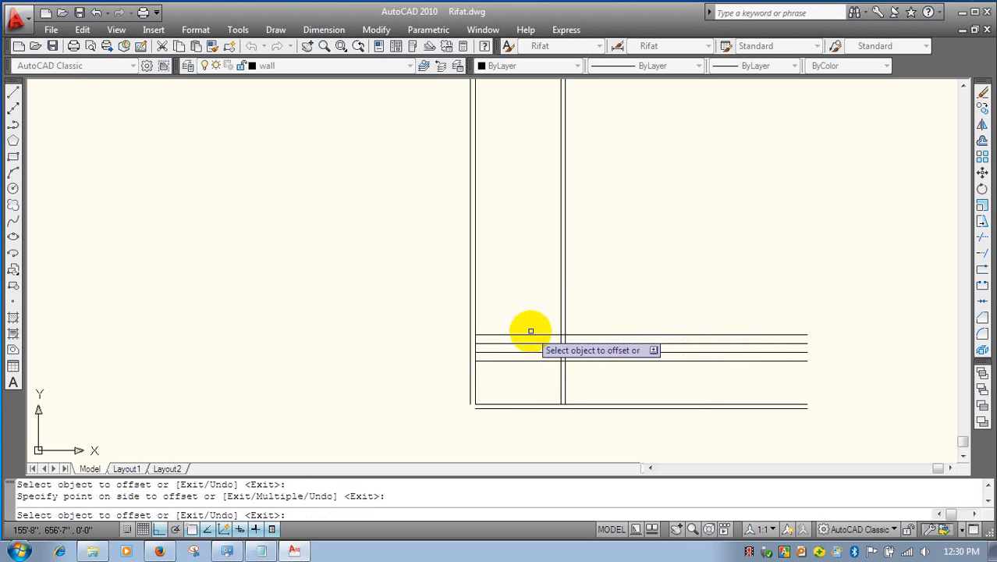
left_click(529, 336)
left_click(530, 311)
left_click(534, 325)
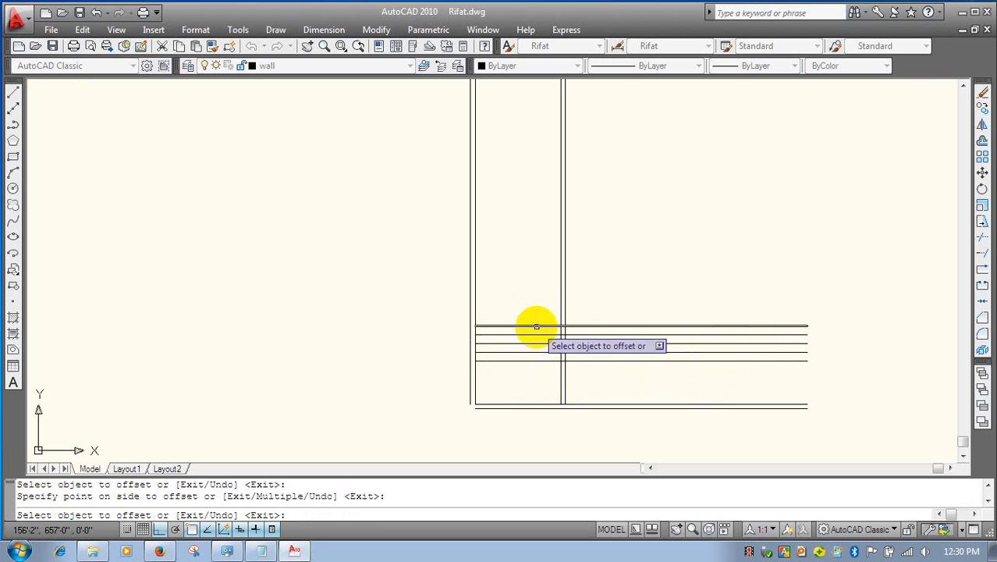
left_click(537, 306)
left_click(538, 317)
left_click(535, 300)
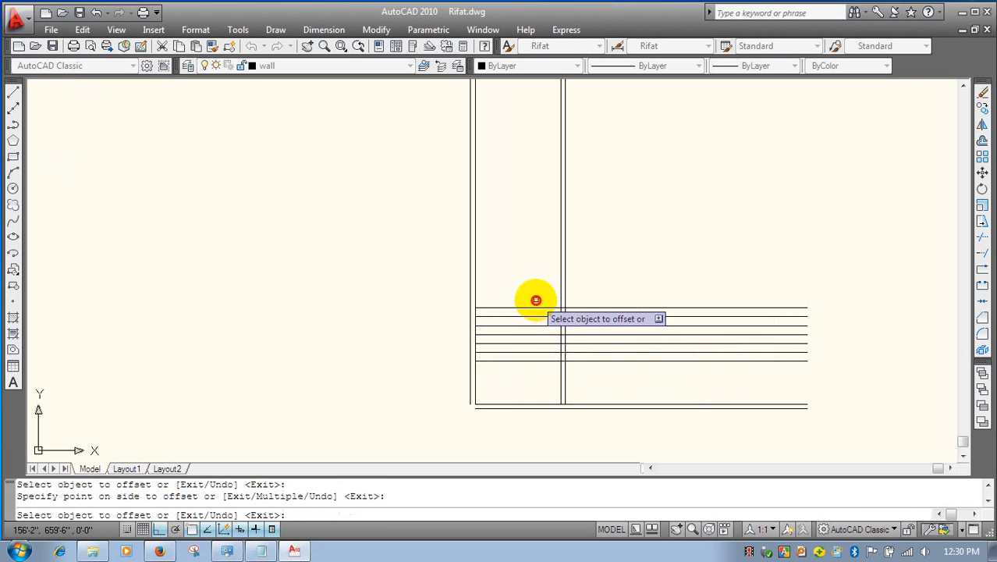
left_click(537, 307)
left_click(535, 293)
left_click(537, 298)
left_click(538, 289)
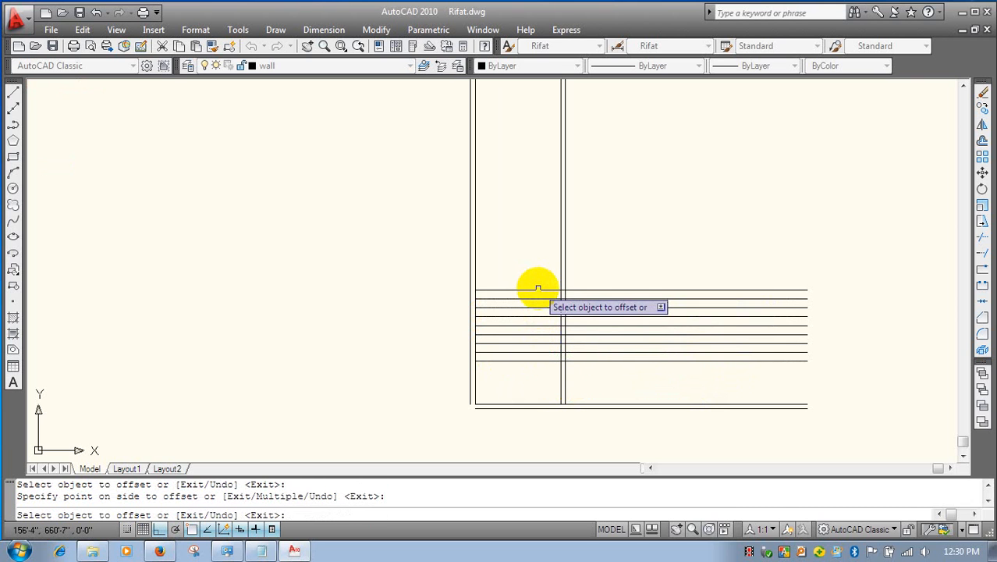
left_click(539, 290)
left_click(533, 277)
left_click(534, 280)
left_click(535, 268)
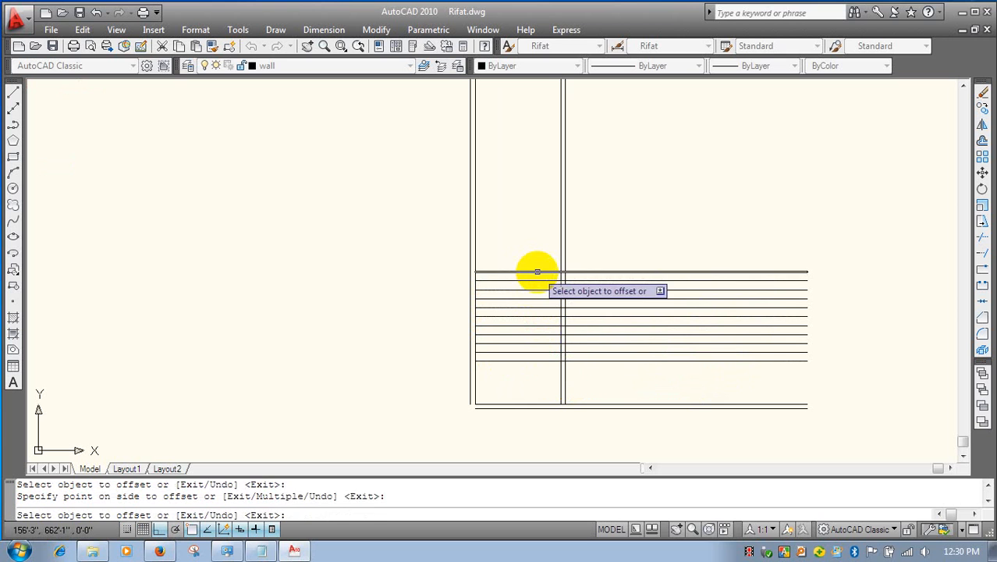
left_click(537, 271)
left_click(536, 265)
right_click(540, 220)
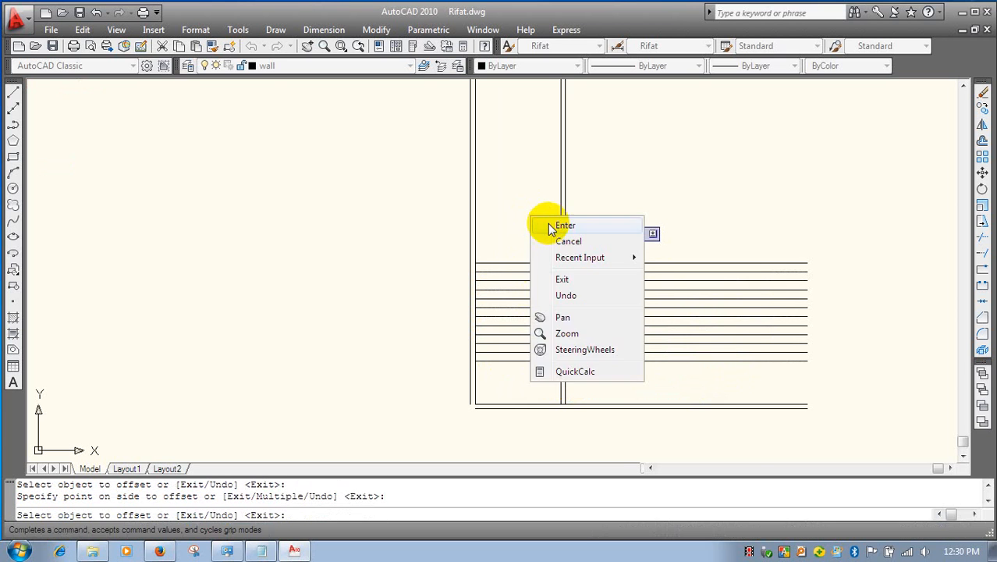
left_click(546, 221)
- Offset the topmost tread line 4' upward to mark the upper landing edge
right_click(540, 219)
left_click(546, 217)
type("4")
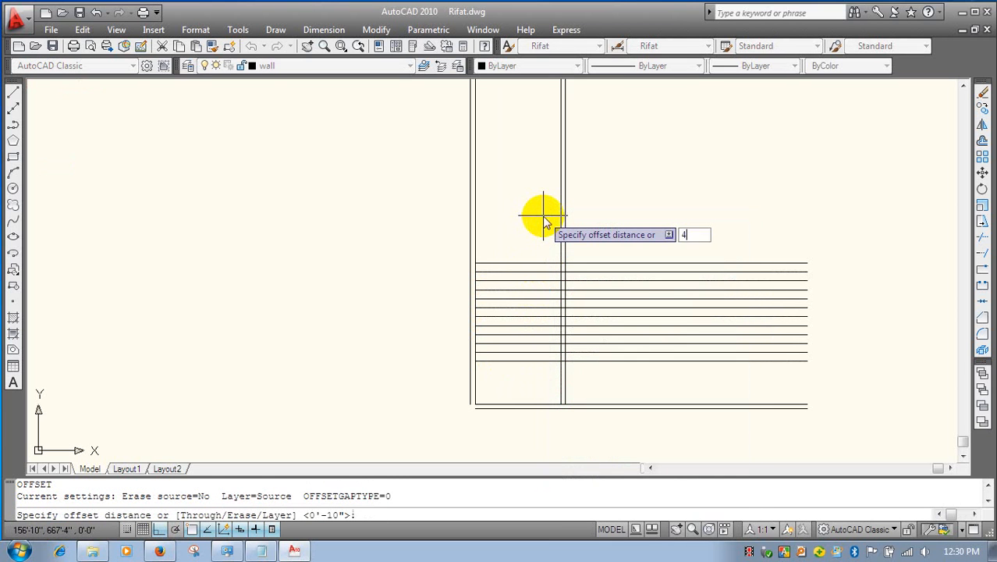
type("'")
key("Return")
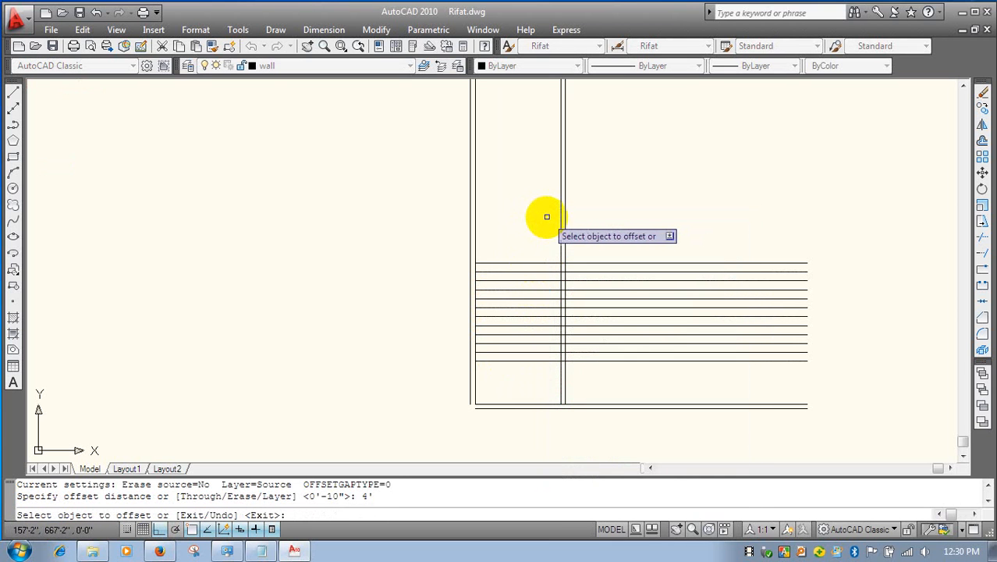
left_click(521, 263)
left_click(519, 206)
right_click(521, 190)
left_click(550, 197)
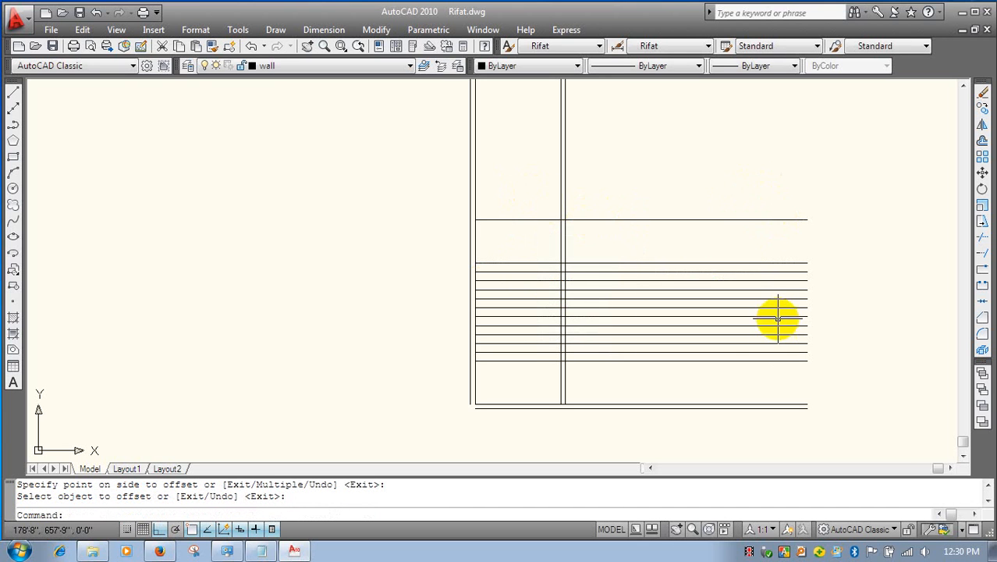
- Stretch the right ends of all horizontal lines back to the inner face of the right wall
type("s")
key("Return")
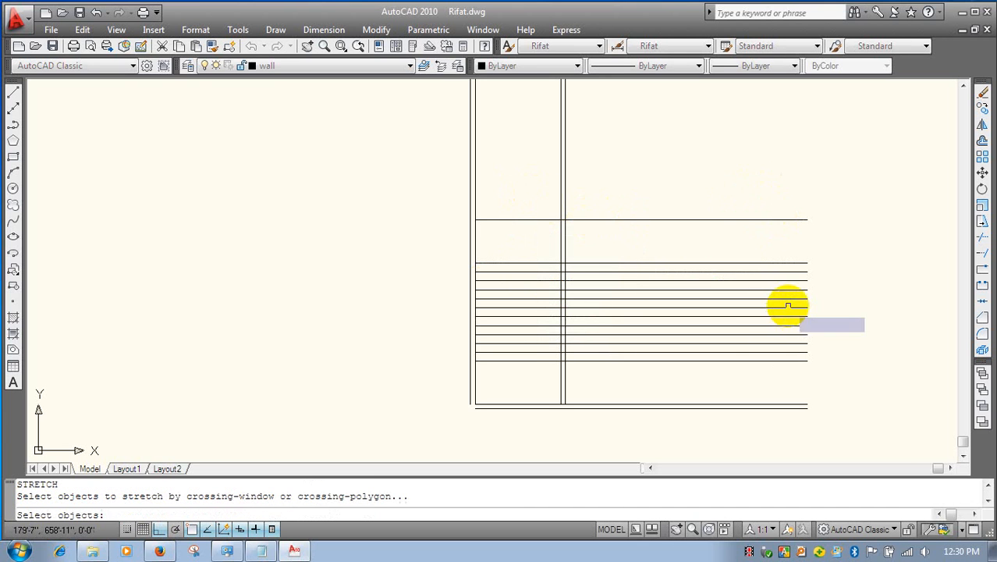
left_click(819, 180)
left_click(766, 406)
key("Return")
scroll(806, 216, "up", 1)
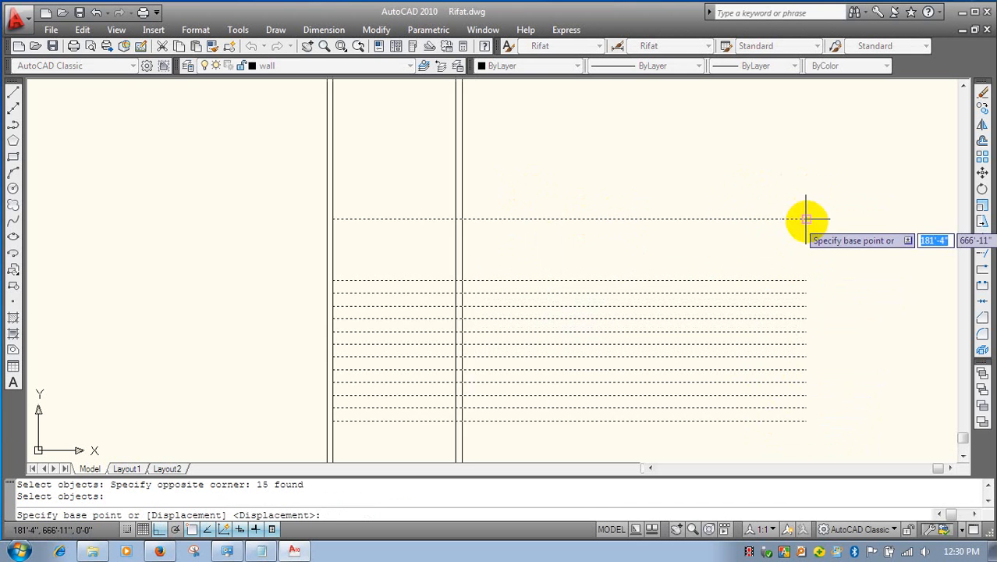
left_click(806, 217)
scroll(457, 221, "up", 1)
left_click(447, 221)
scroll(476, 207, "down", 5)
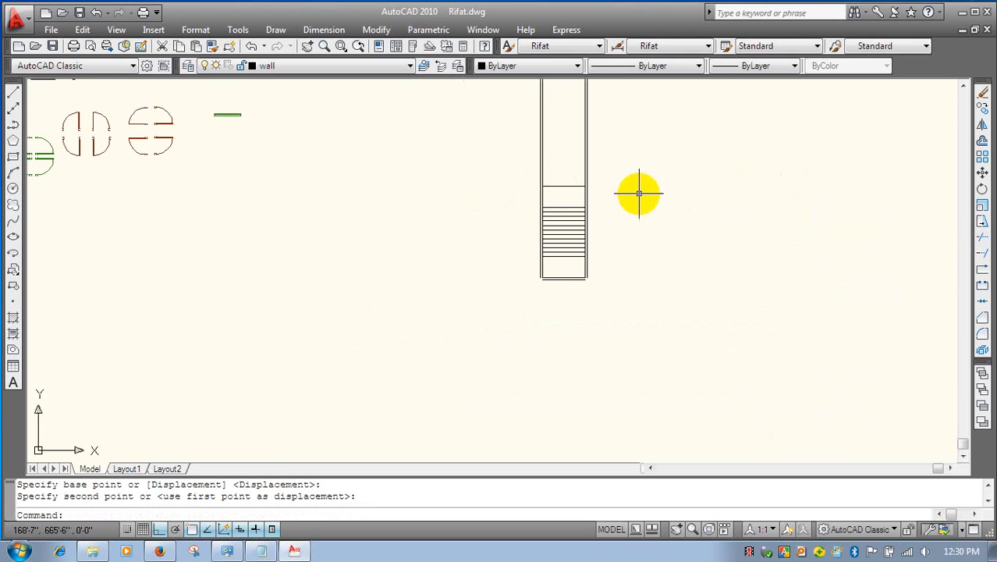
scroll(583, 274, "up", 4)
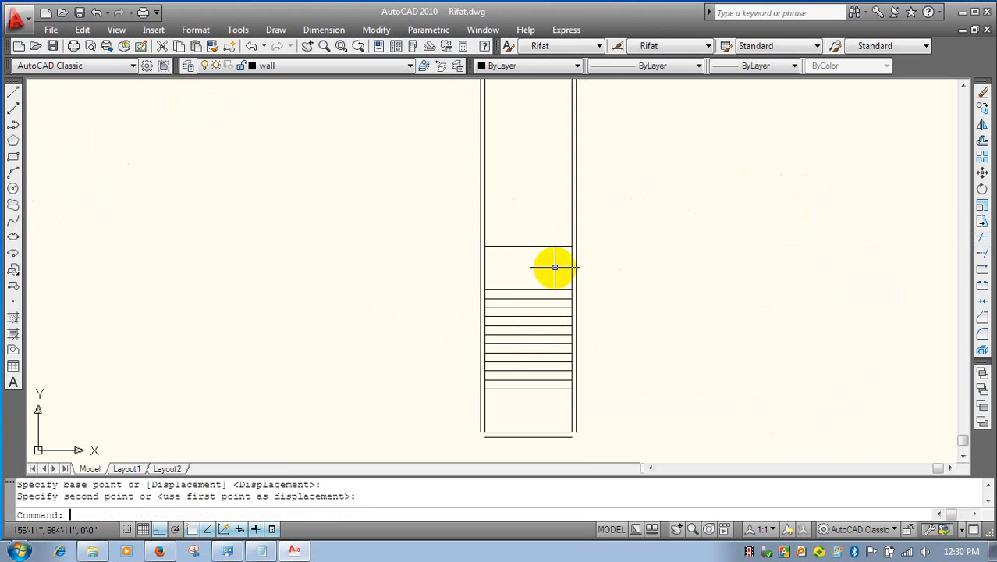
- Fillet the outer lines of both side walls with the upper landing edge at zero radius to form square corners
type("f")
key("Return")
scroll(558, 249, "up", 1)
left_click(571, 239)
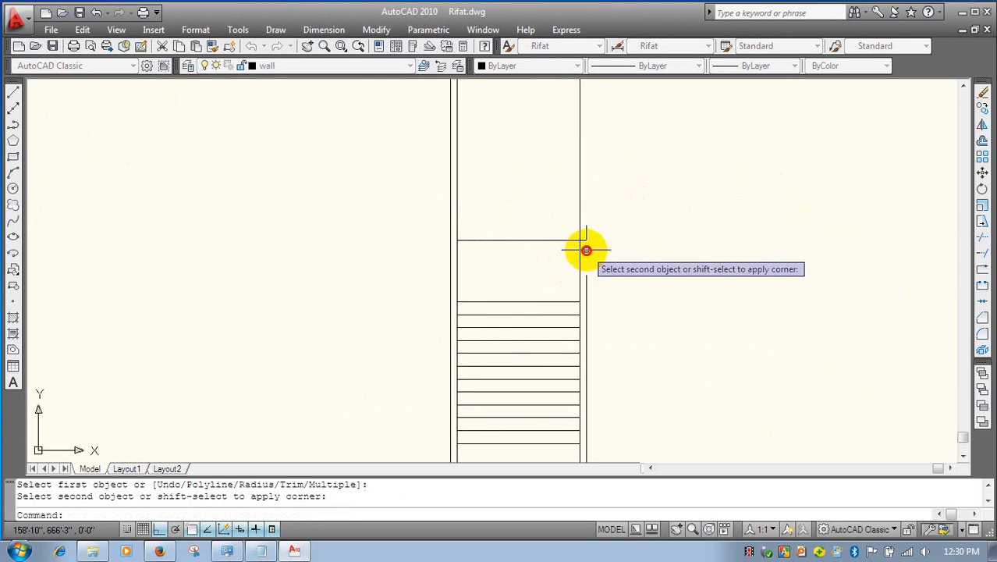
left_click(585, 250)
key("Return")
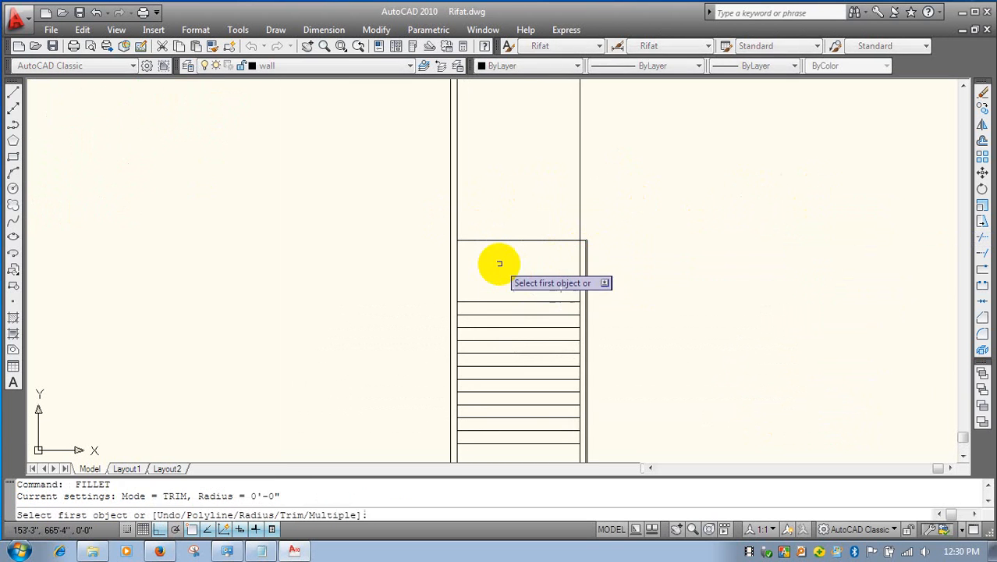
left_click(451, 265)
left_click(490, 241)
- Fillet the outer line of the bottom wall with the outer lines of both side walls to close the lower corners
key("Return")
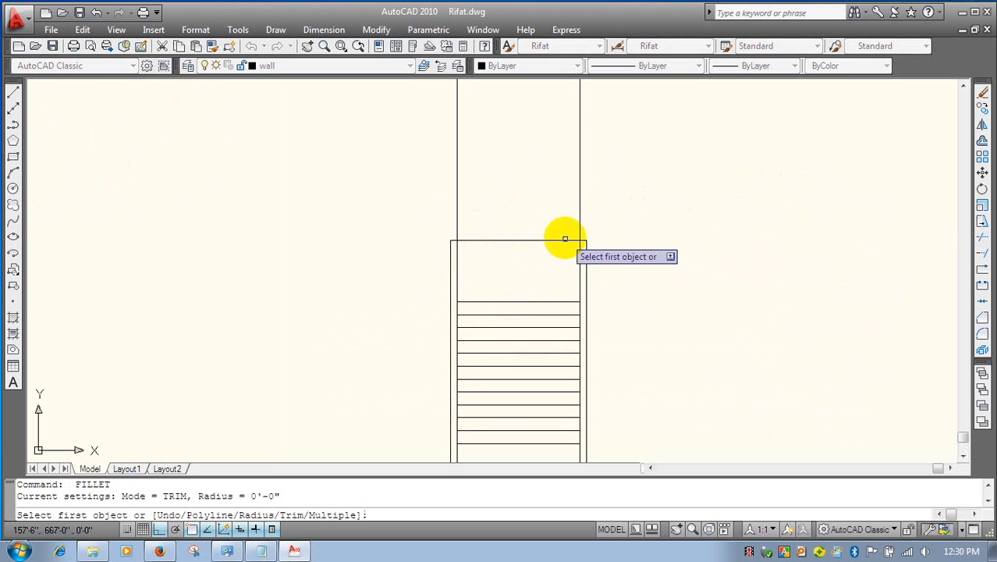
scroll(577, 226, "down", 2)
scroll(585, 258, "up", 2)
scroll(582, 281, "down", 1)
scroll(579, 271, "up", 1)
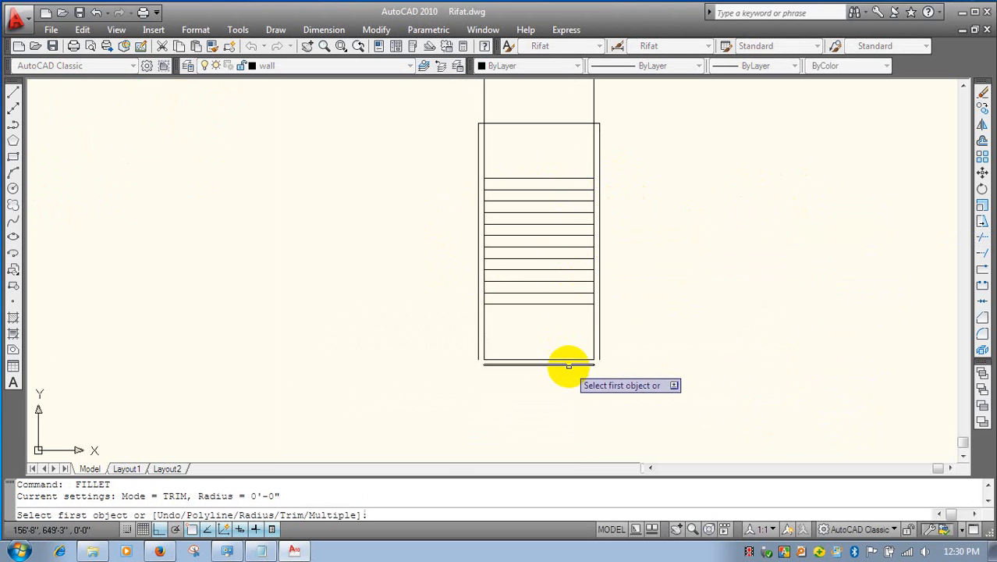
left_click(569, 365)
left_click(598, 351)
key("Return")
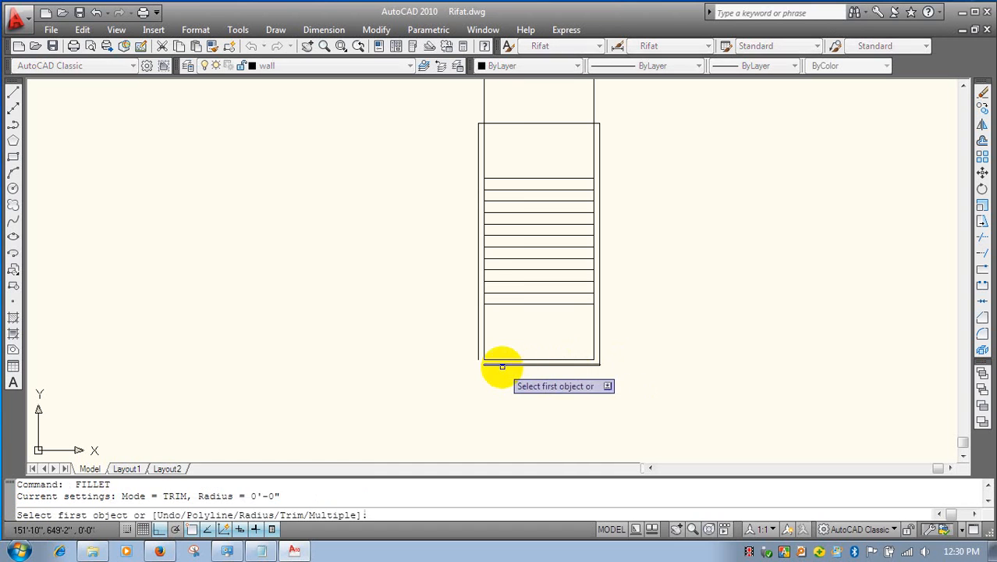
left_click(502, 366)
left_click(476, 343)
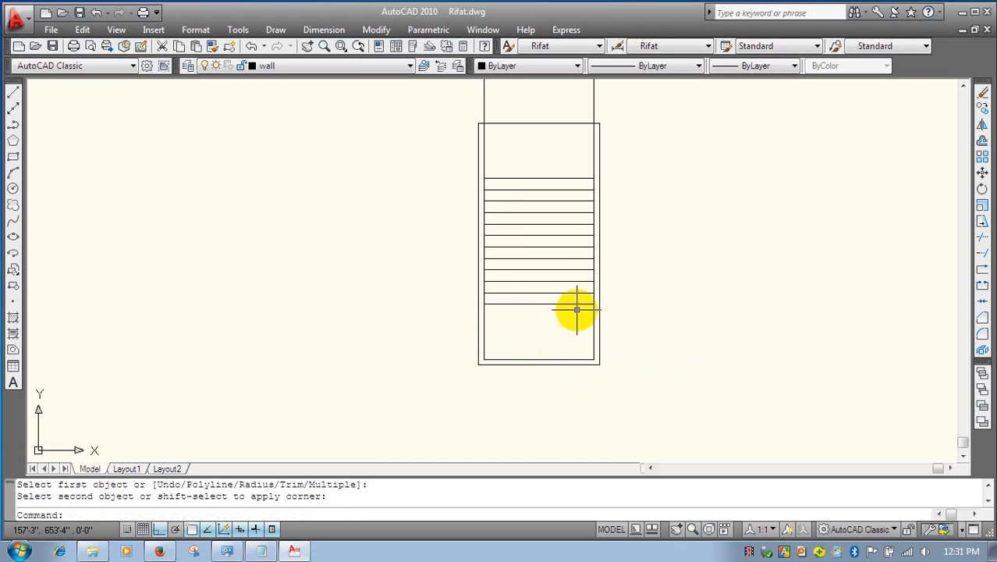
key("Return")
middle_click_drag(658, 213, 642, 318)
key("Escape")
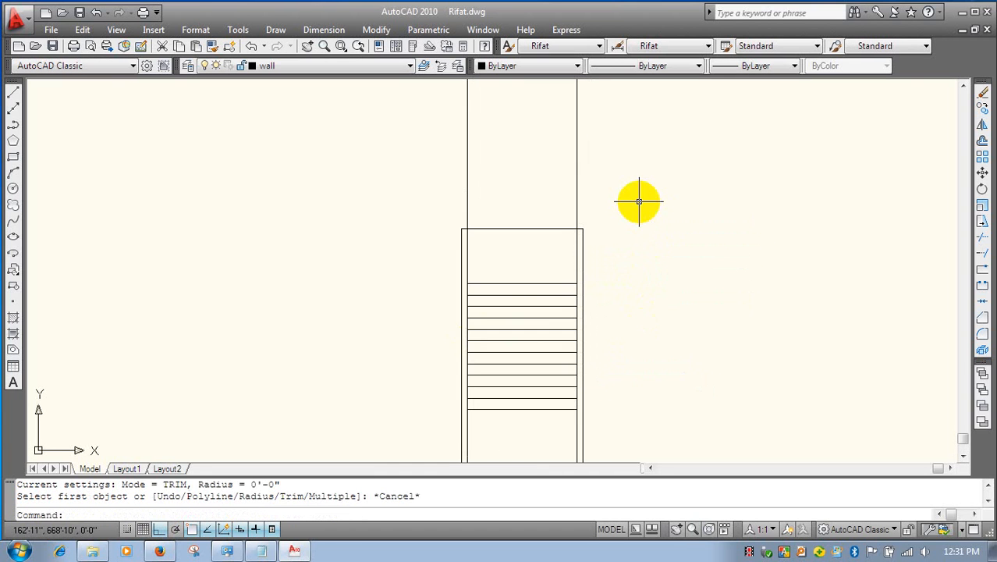
- Offset the upper landing edge 5" upward to create the outer line of the top wall
type("o")
key("Return")
type("5")
key("Return")
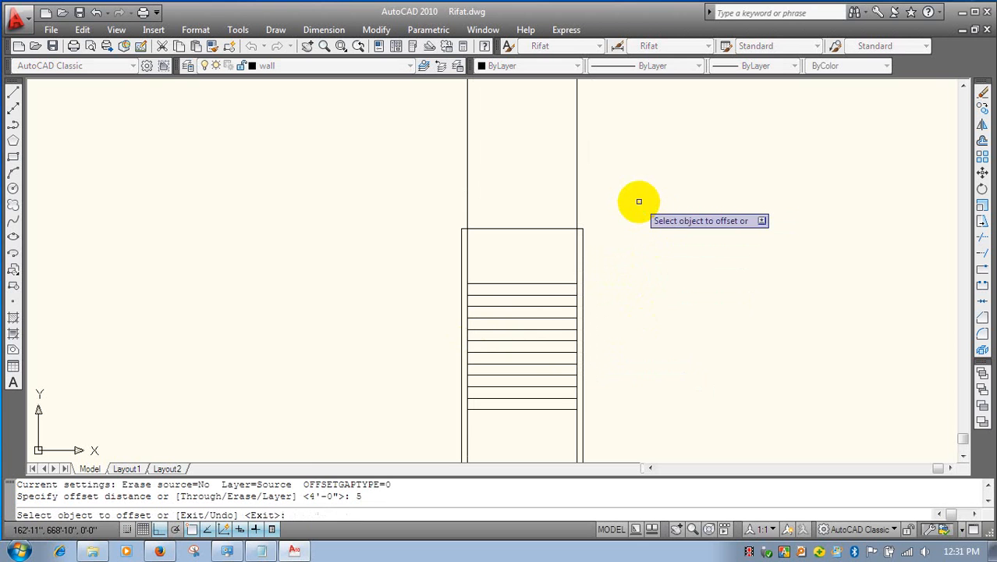
left_click(554, 227)
left_click(549, 179)
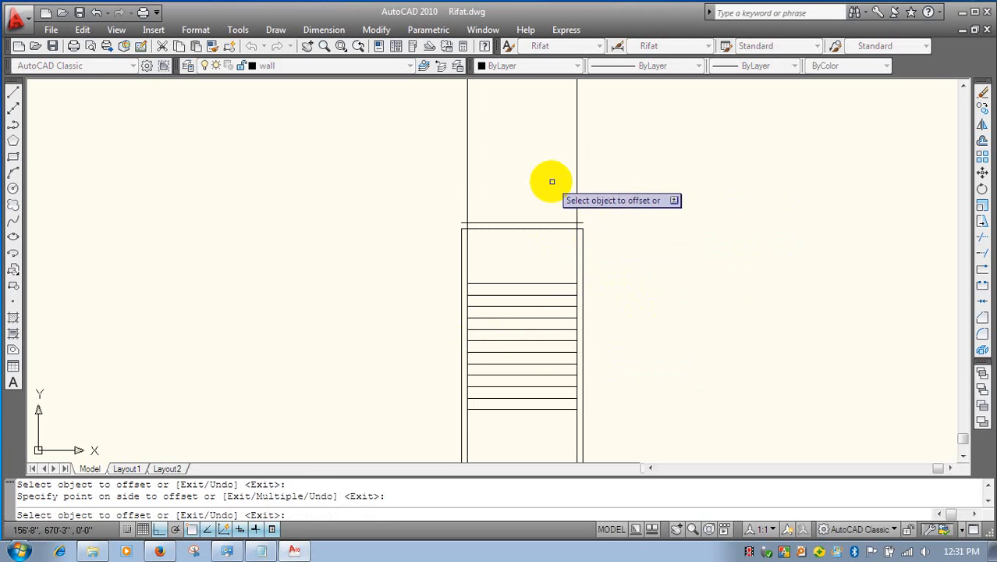
right_click(569, 189)
left_click(593, 189)
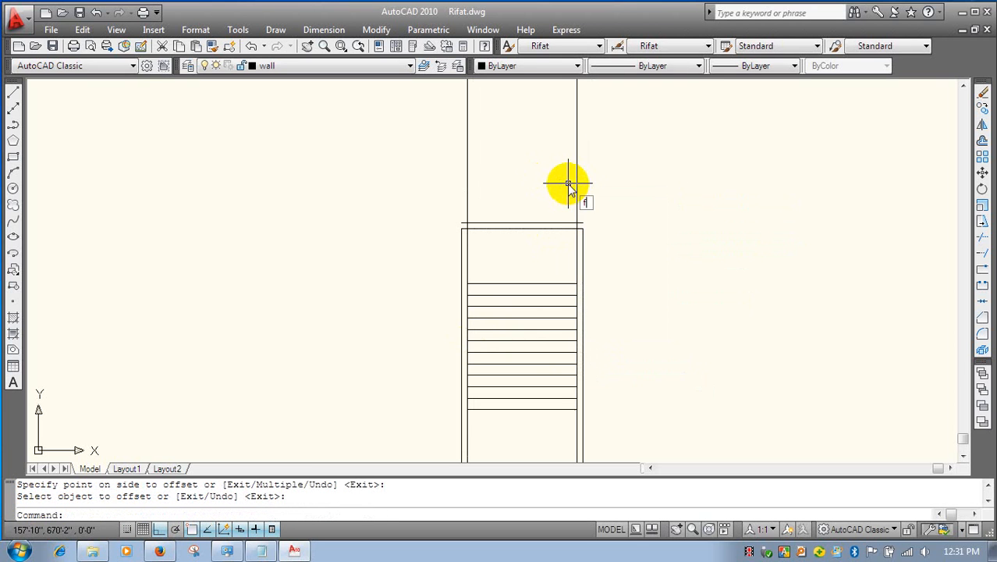
- Fillet the inner line of the top wall with the inner lines of both side walls into square corners
type("f")
key("Return")
left_click(567, 228)
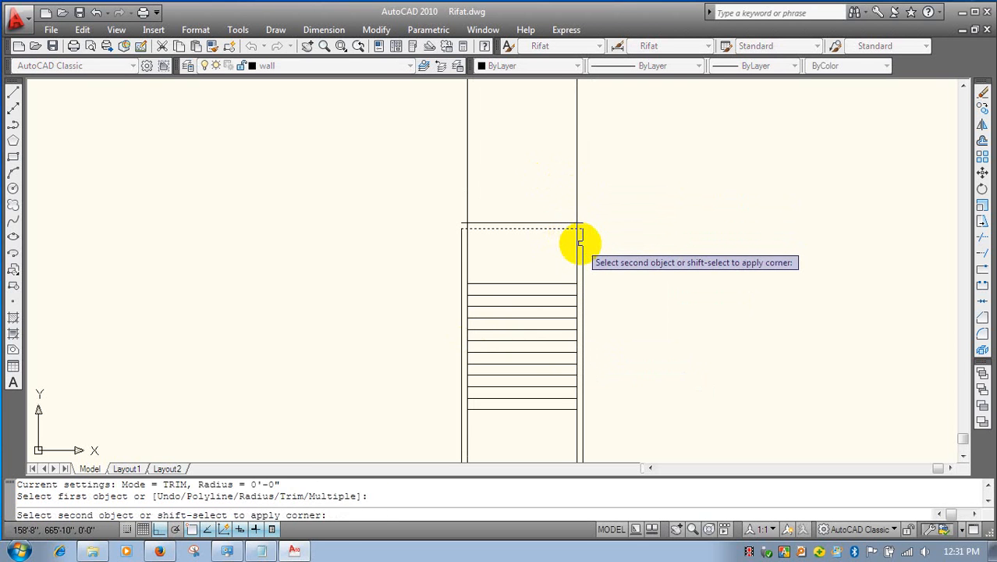
left_click(580, 239)
key("Return")
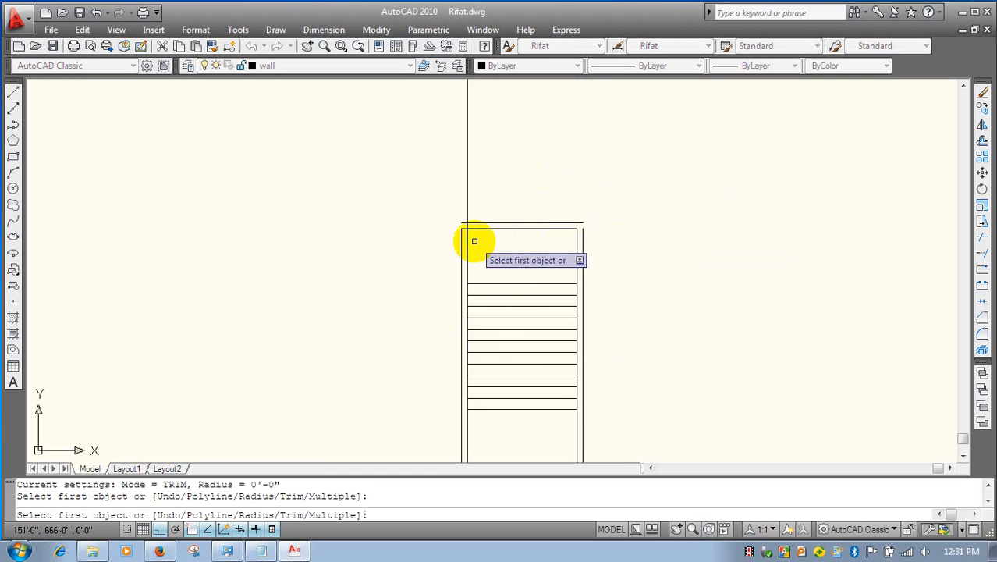
left_click(469, 243)
left_click(477, 229)
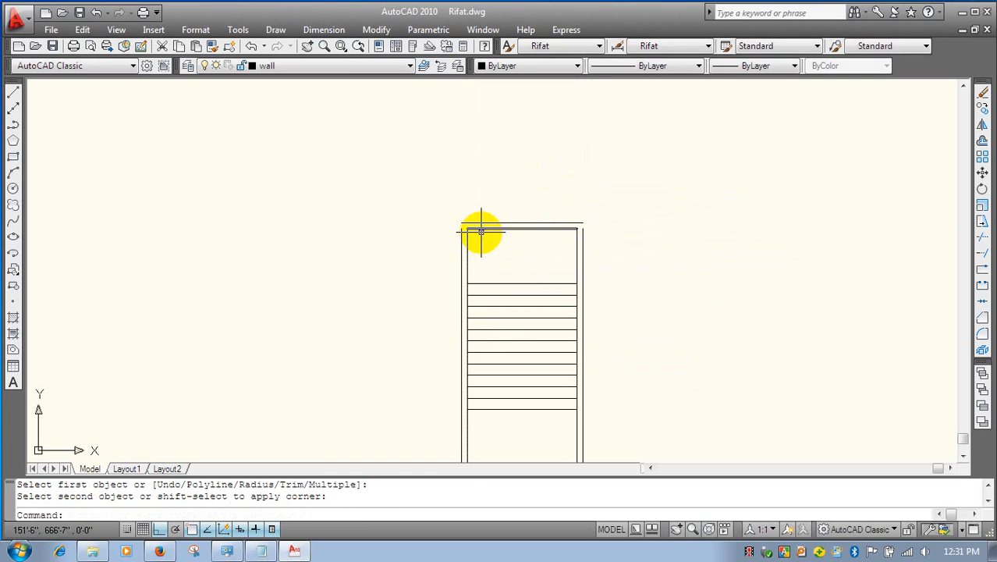
- Fillet the outer line of the top wall with the outer lines of both side walls to close the upper corners
key("Return")
left_click(465, 227)
left_click(466, 223)
key("Return")
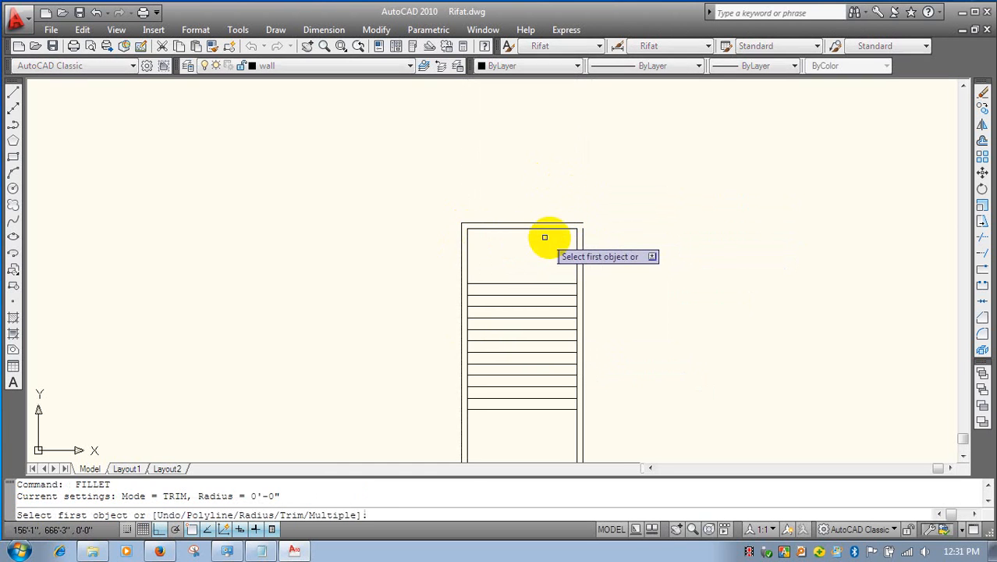
left_click(573, 225)
left_click(582, 238)
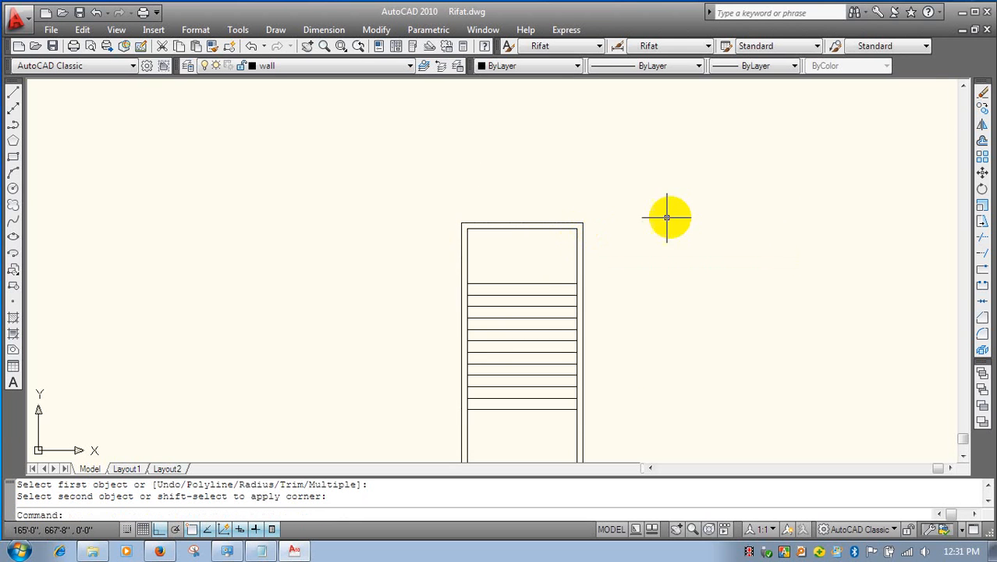
- Start a line and enable midpoint object snapping in the drafting settings
scroll(681, 207, "down", 2)
middle_click_drag(668, 265, 651, 238)
scroll(605, 238, "up", 2)
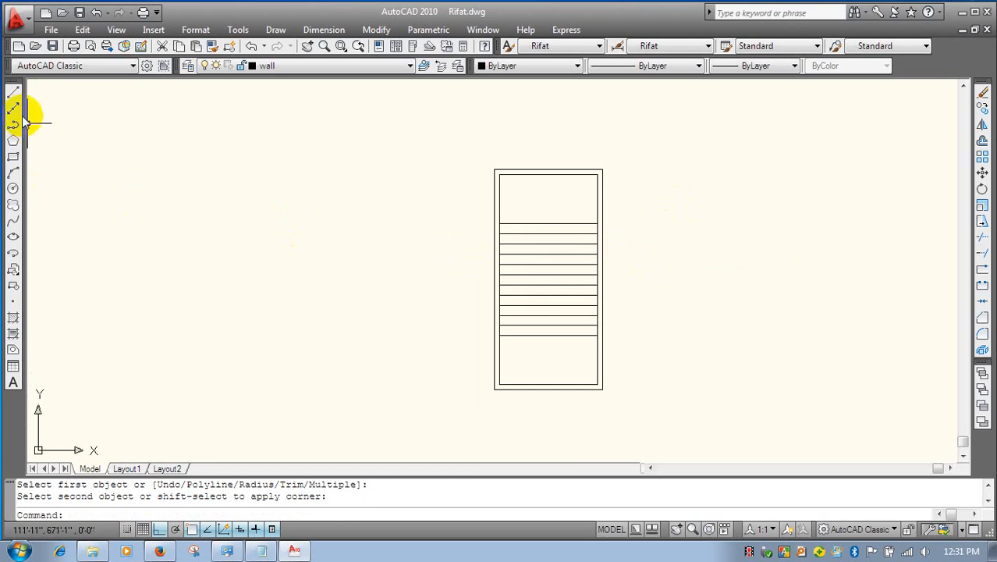
type("l")
key("Return")
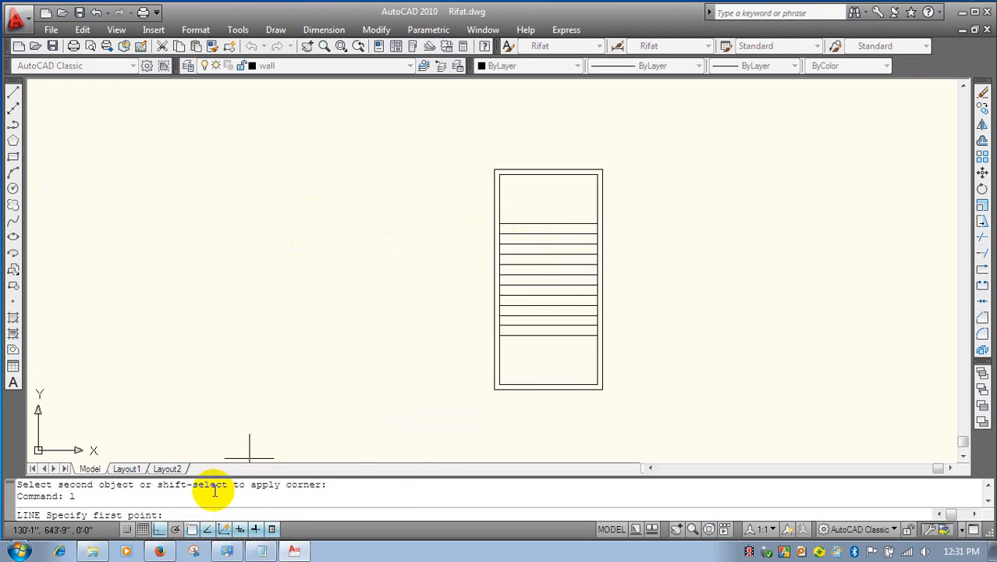
right_click(129, 529)
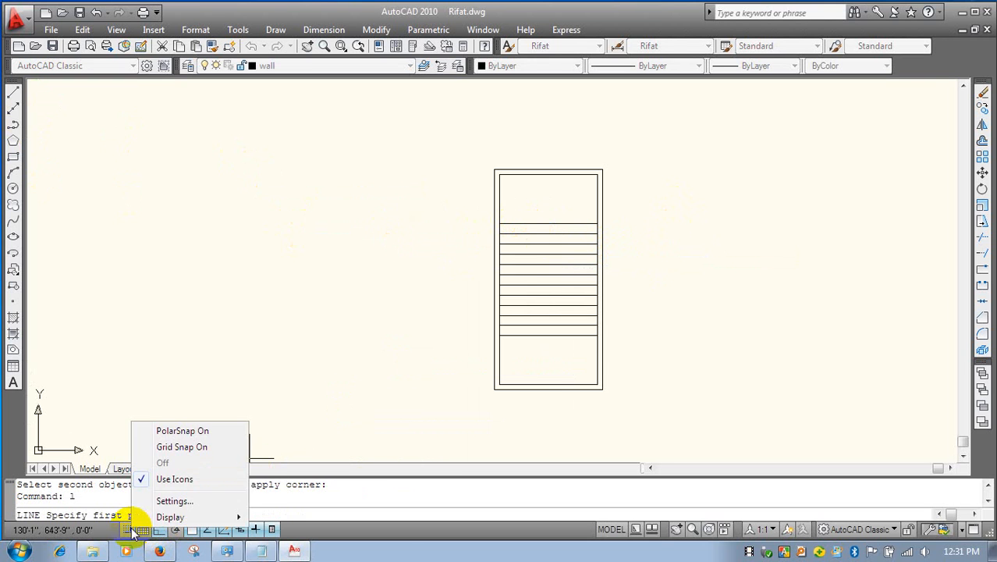
left_click(170, 500)
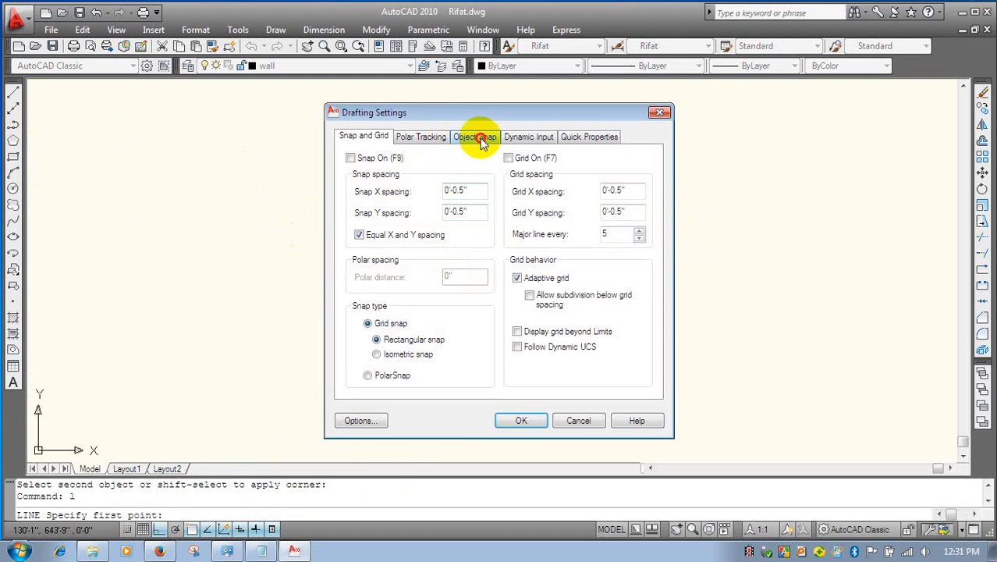
left_click(478, 138)
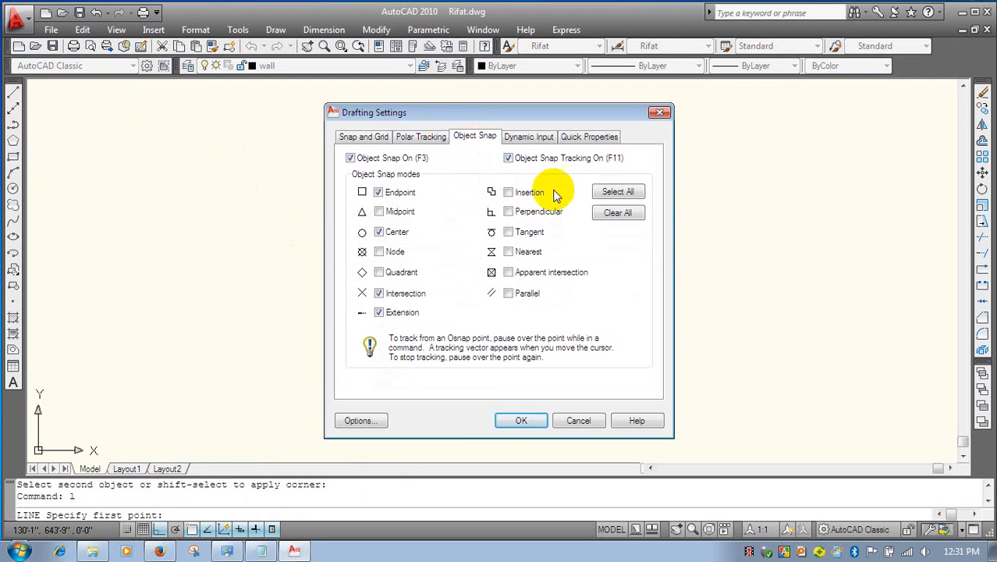
left_click(520, 422)
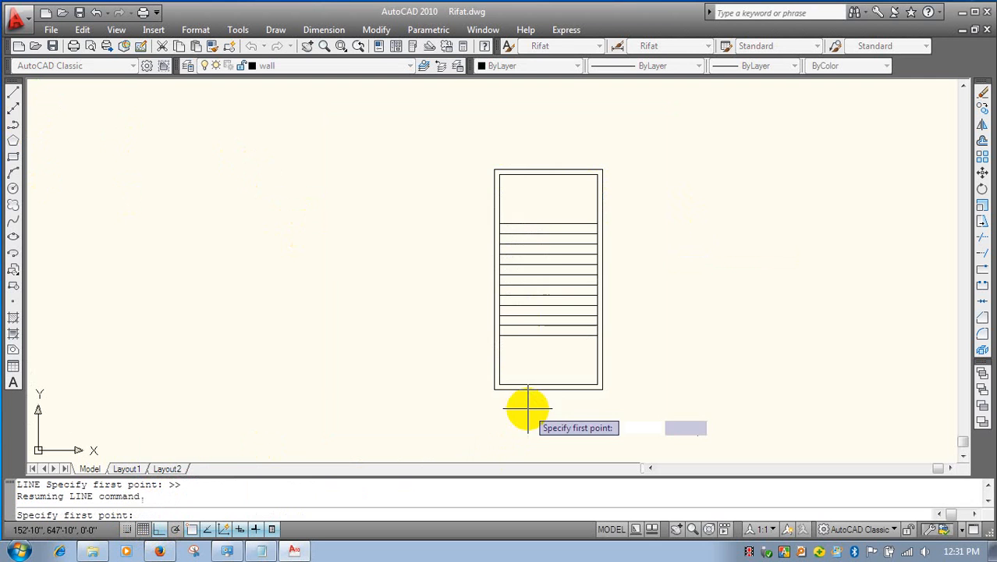
- Draw a vertical centre line from the midpoint of the topmost tread line to the midpoint of the lowest tread line
left_click(548, 224)
left_click(549, 335)
right_click(549, 337)
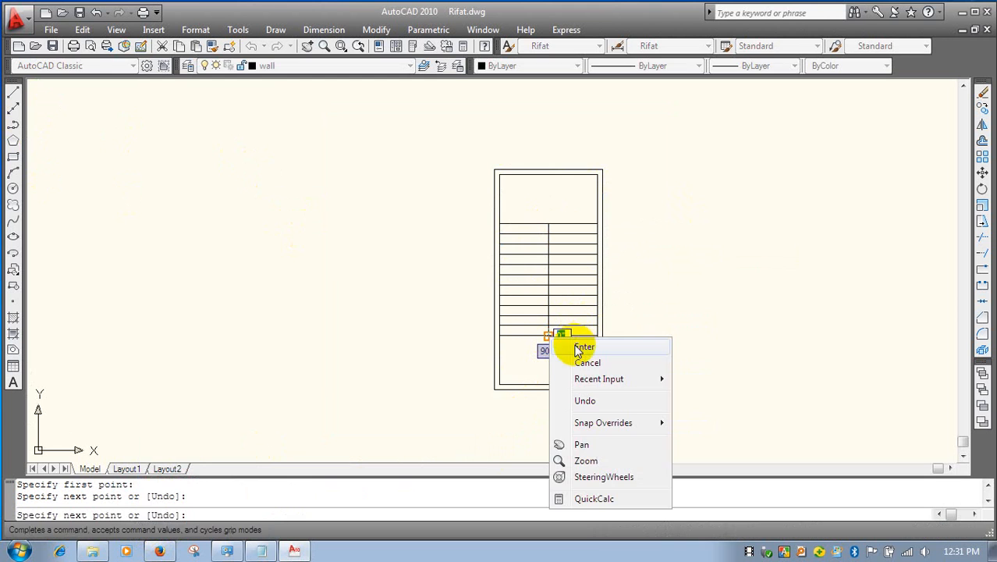
left_click(583, 348)
- Offset the vertical centre line of the stairs 2" to each side and delete the original centre line
key("Return")
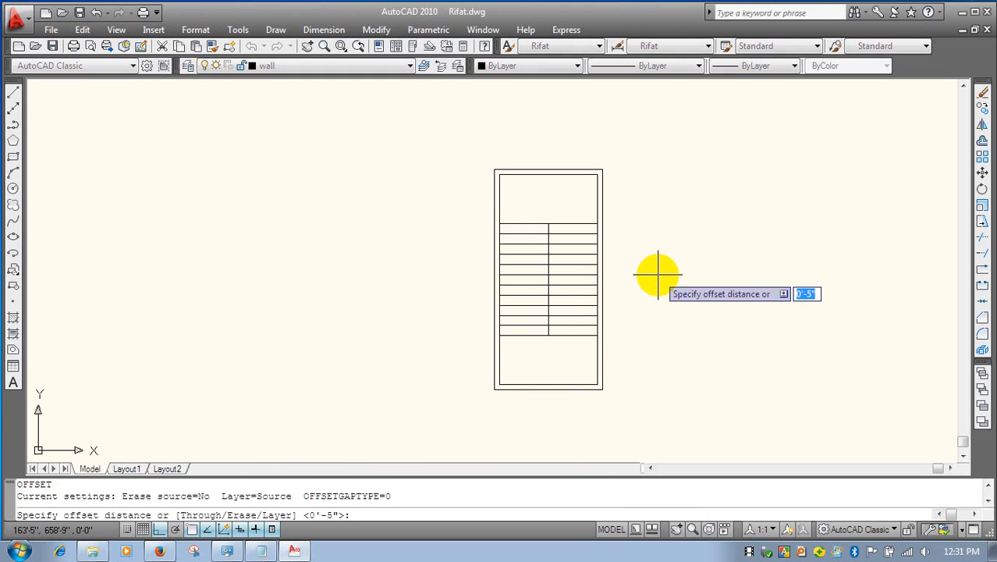
type("2")
key("Return")
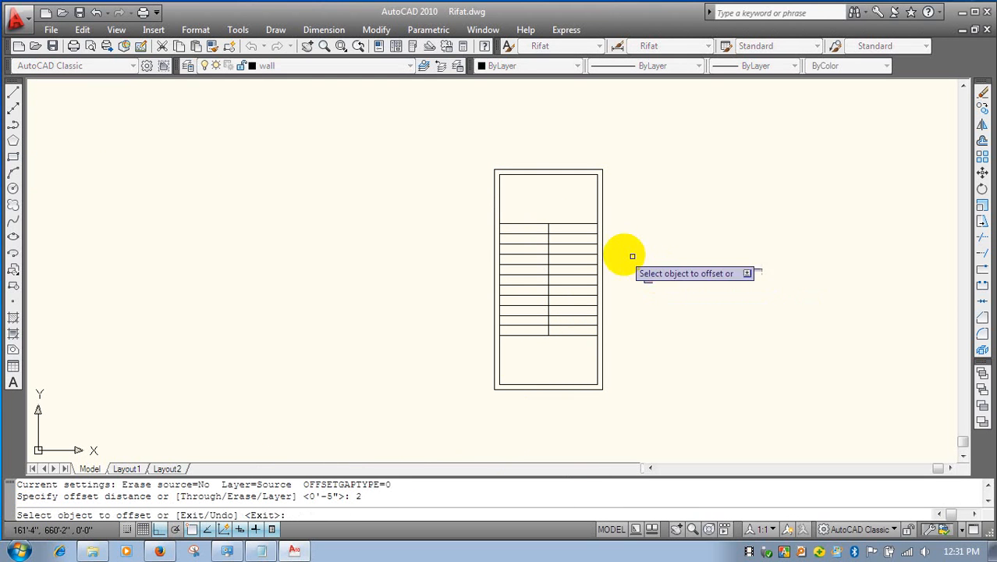
scroll(592, 234, "up", 5)
left_click(489, 248)
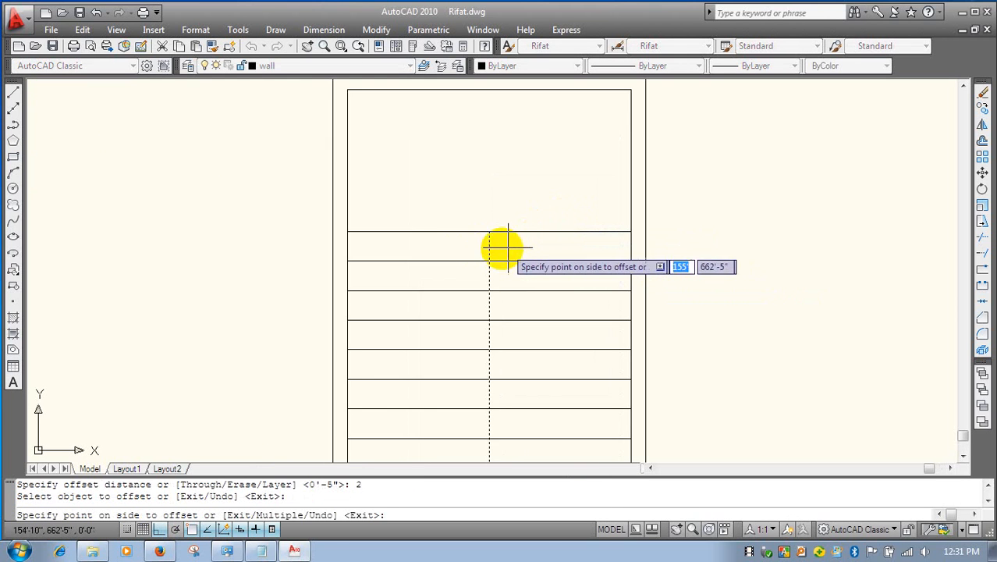
scroll(508, 244, "up", 2)
left_click(507, 244)
scroll(474, 257, "up", 2)
left_click(482, 252)
left_click(476, 251)
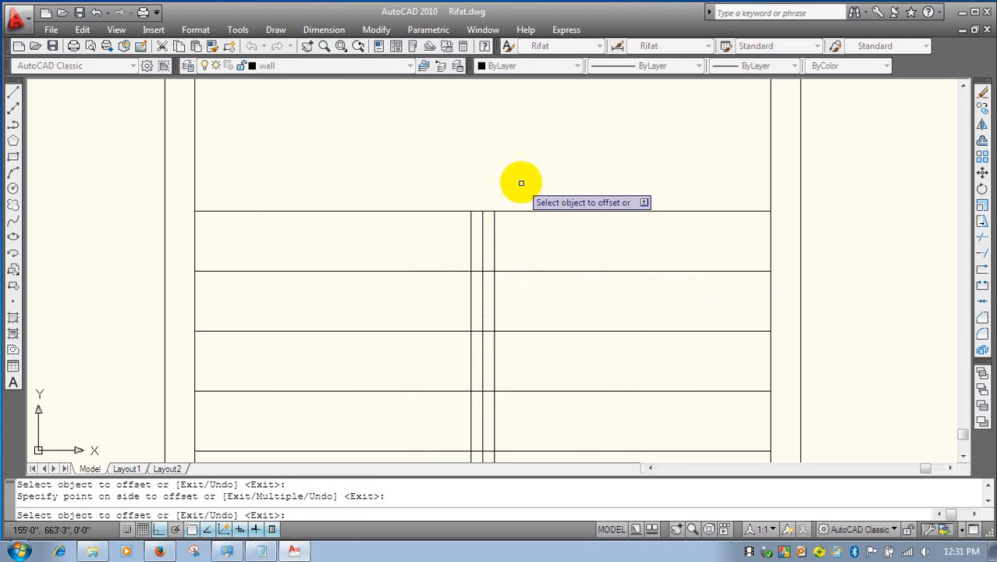
right_click(534, 190)
left_click(548, 190)
left_click(483, 234)
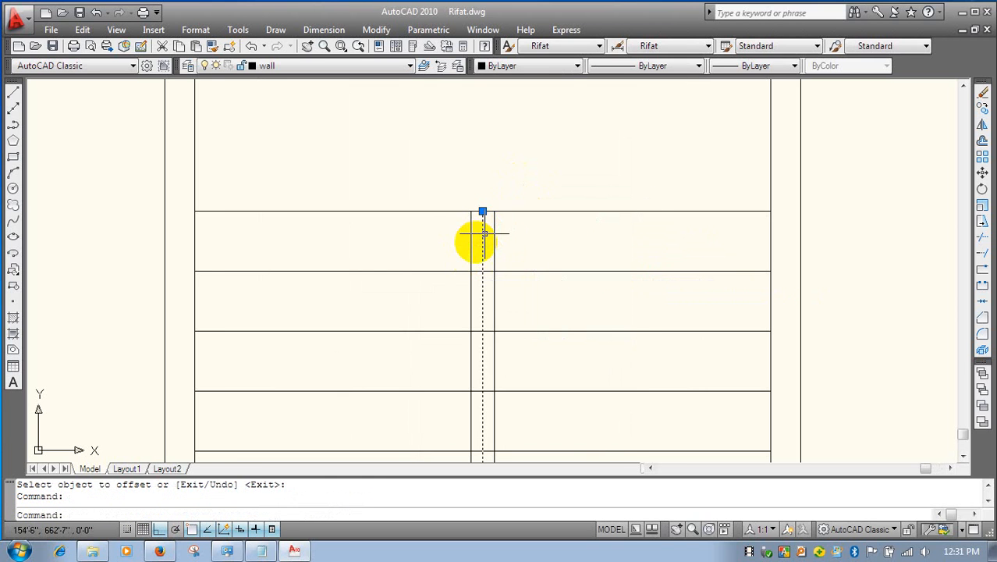
key("Delete")
- Trim all tread lines between the two vertical centre lines, leaving an open gap between the two flights
scroll(528, 208, "down", 3)
middle_click_drag(528, 207, 535, 151)
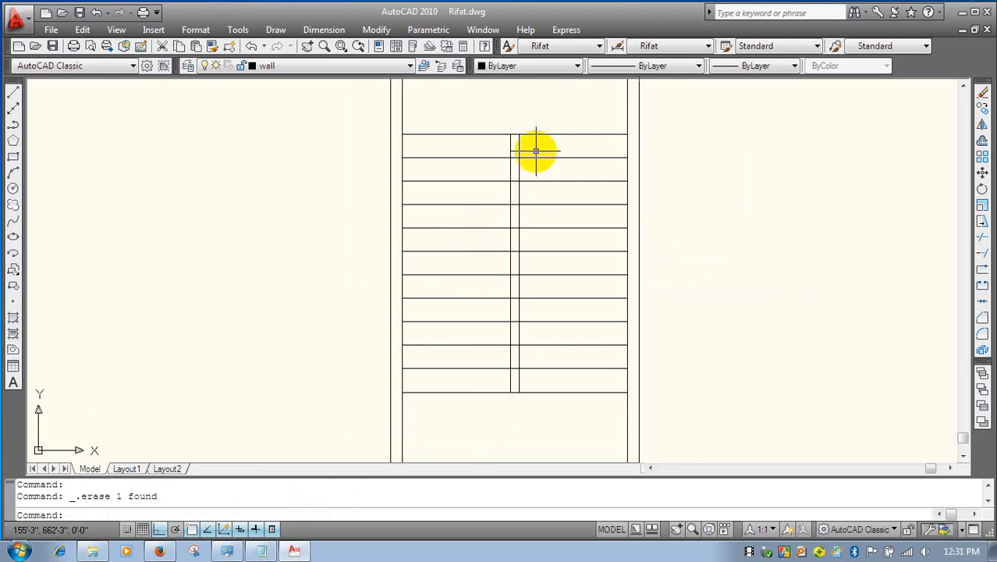
key("Return")
key("Return")
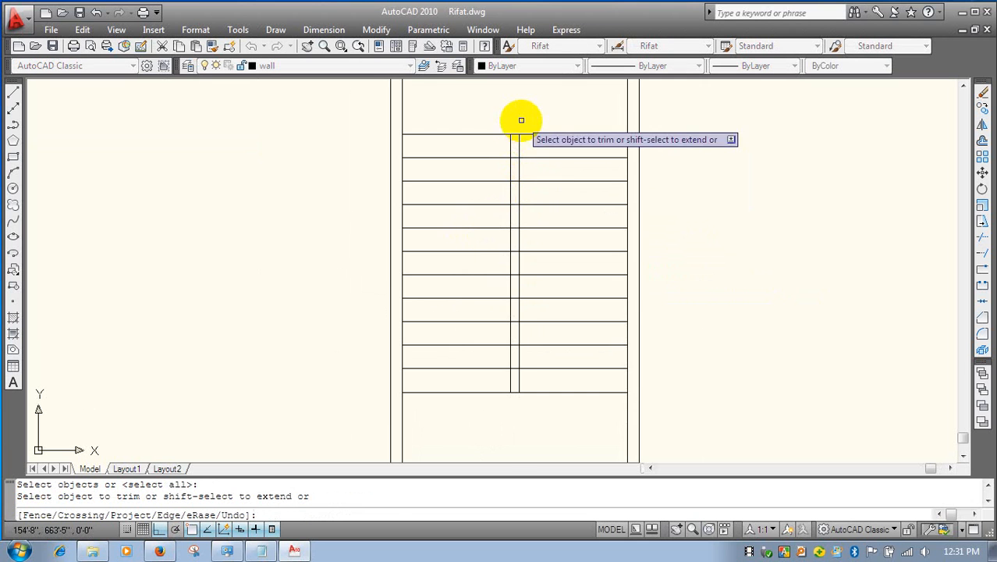
scroll(512, 129, "up", 2)
left_click(518, 130)
scroll(506, 189, "down", 2)
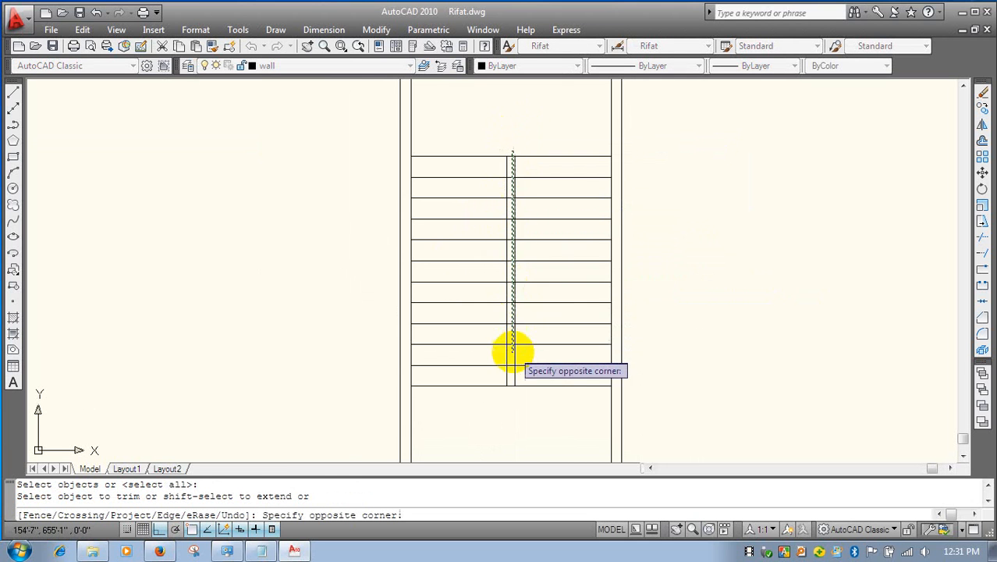
left_click(510, 388)
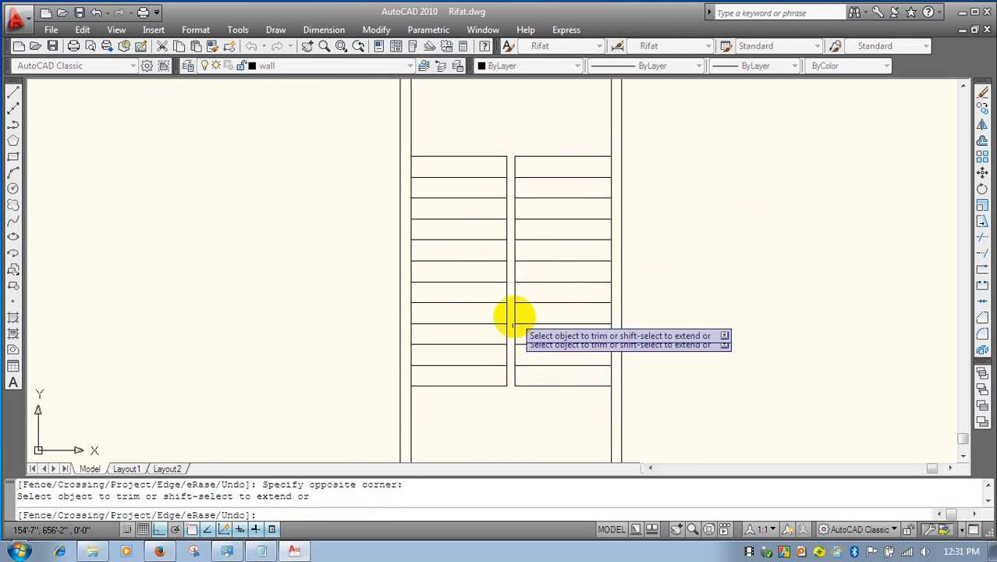
right_click(546, 121)
left_click(560, 128)
- Draw a three-point arc across the lower end of the gap between the two flights, starting at the left gap line
scroll(478, 193, "down", 4)
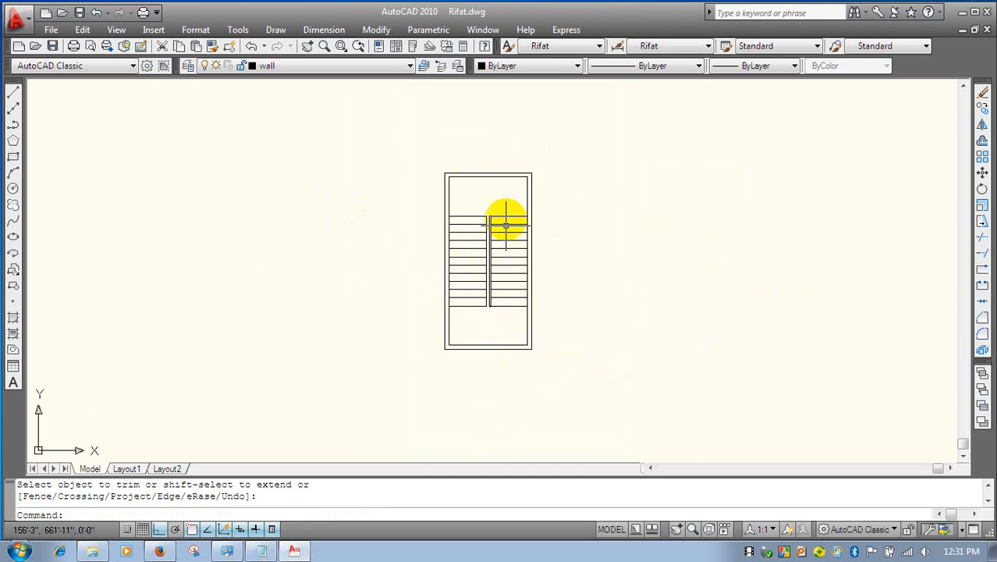
scroll(546, 195, "up", 2)
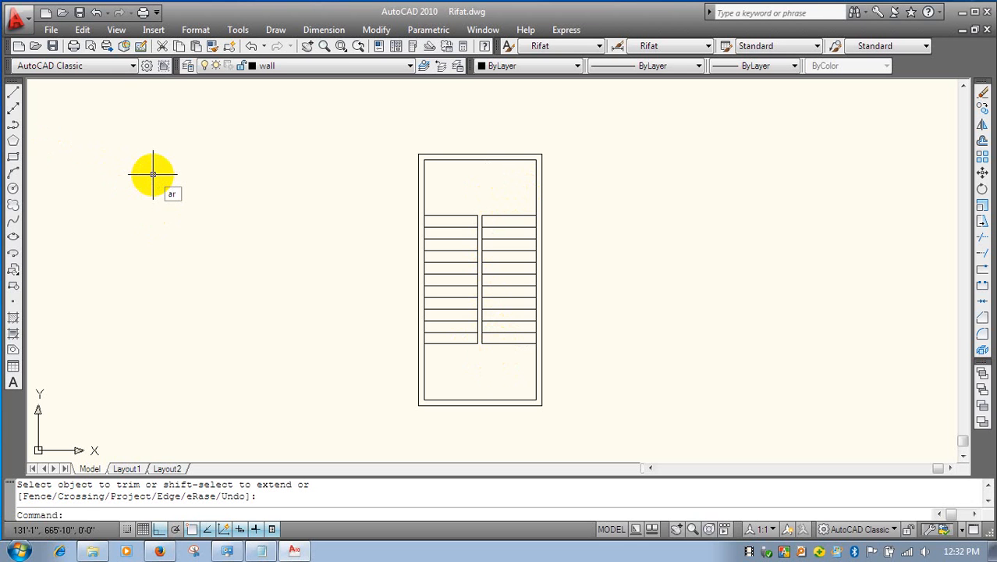
key("Return")
scroll(446, 251, "up", 6)
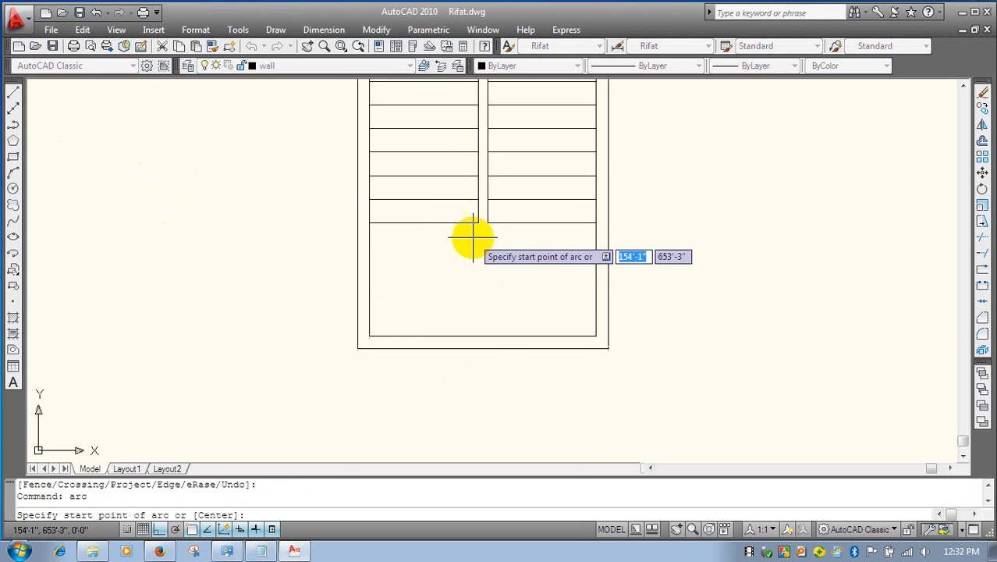
left_click(479, 216)
left_click(489, 214)
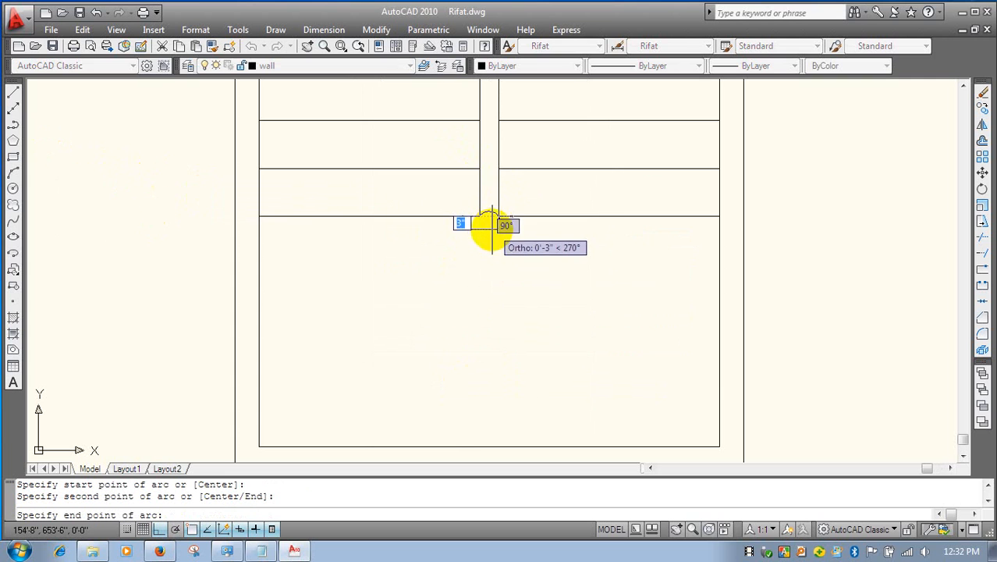
left_click(503, 205)
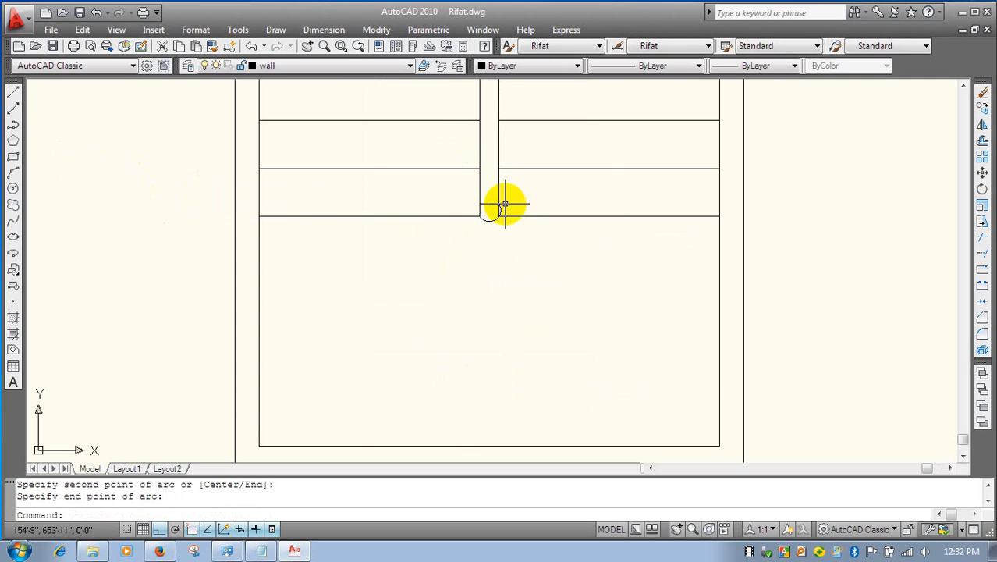
- Trim the part of the arc that extends past the right gap line at the lower end of the gap
scroll(499, 214, "up", 3)
type("tr")
key("Return")
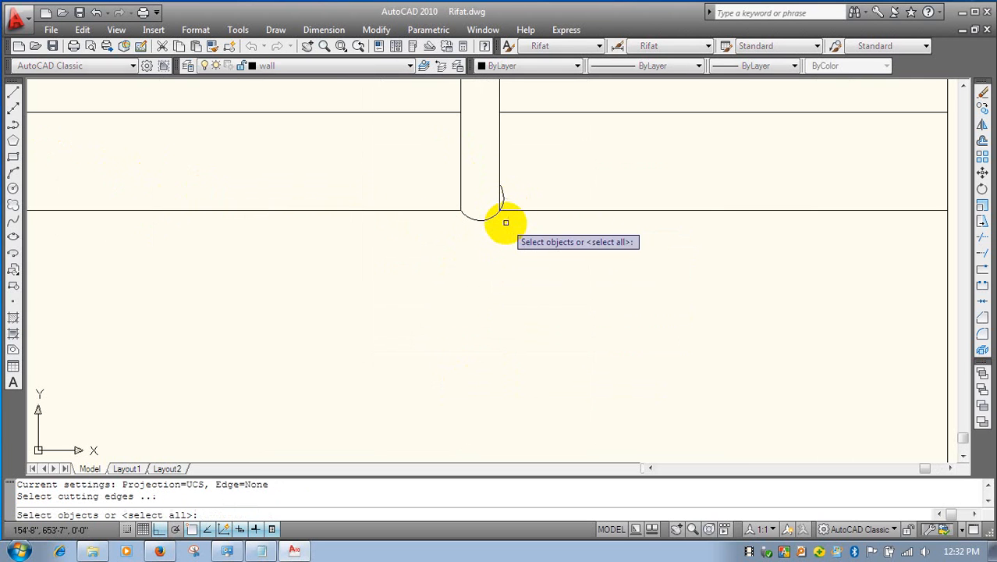
key("Return")
scroll(512, 195, "up", 2)
left_click(503, 194)
left_click(500, 194)
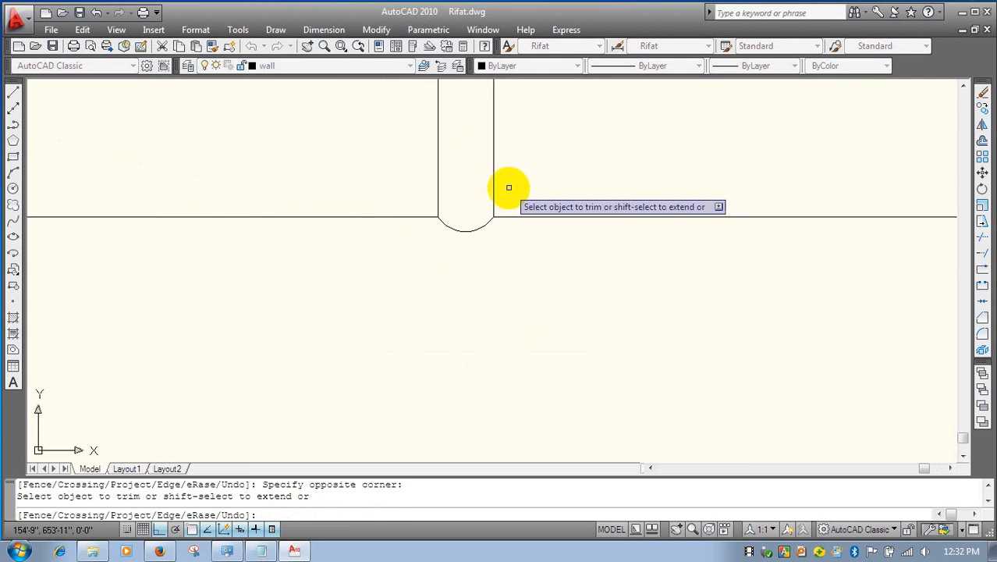
right_click(508, 182)
left_click(533, 187)
- Stretch the arc's midpoint downward to give the lower end of the gap a deeper, rounder curve
left_click(460, 231)
left_click(462, 229)
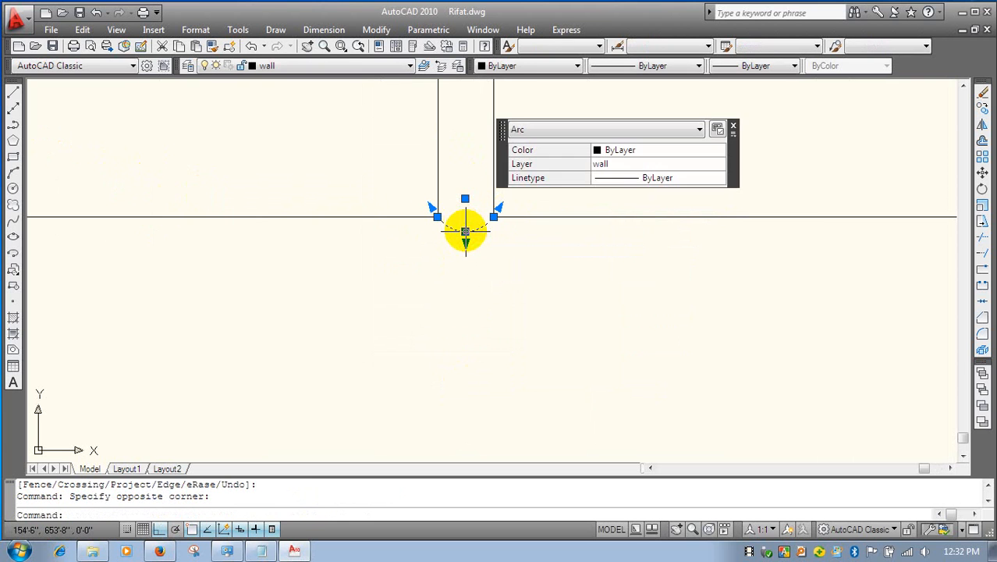
left_click(465, 231)
key("Escape")
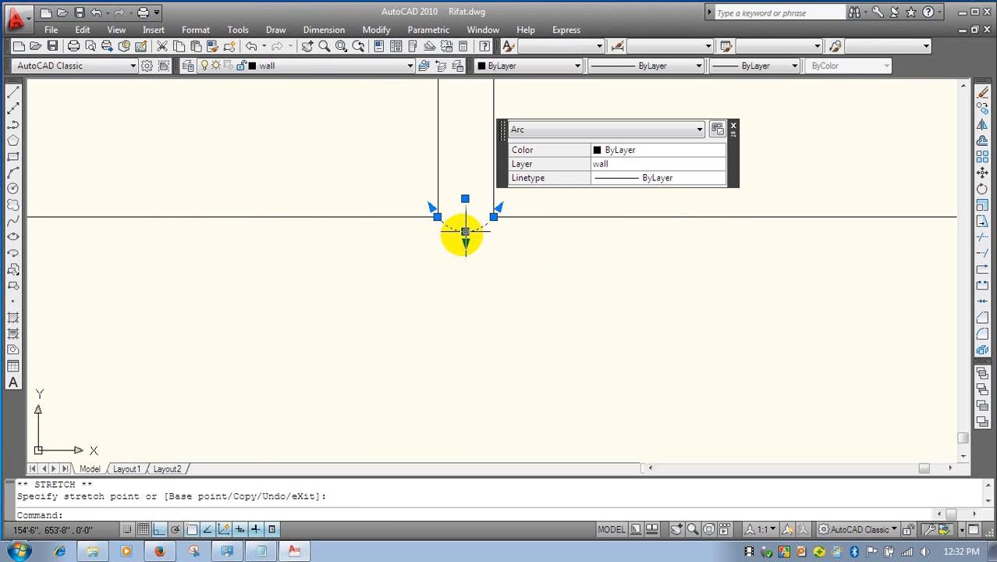
left_click(465, 231)
scroll(464, 239, "up", 3)
left_click(467, 238)
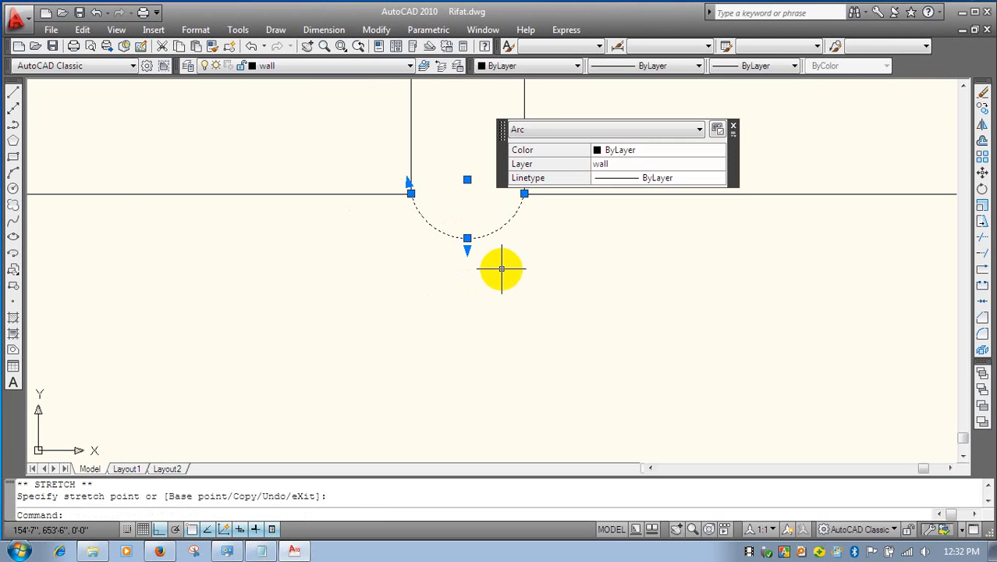
key("Escape")
key("Escape")
- Create a new layer named stair and assign it index color 54
scroll(515, 257, "down", 10)
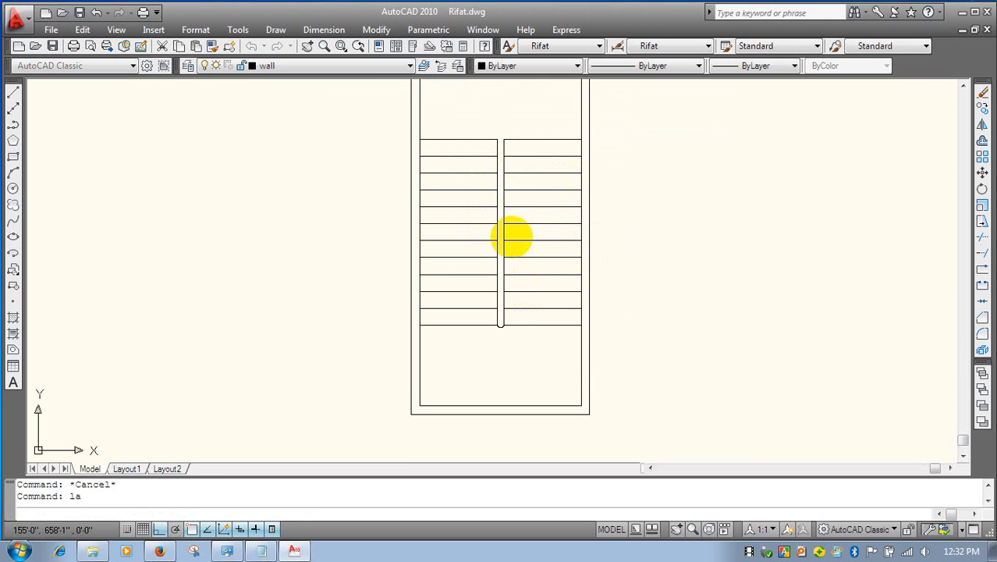
key("Return")
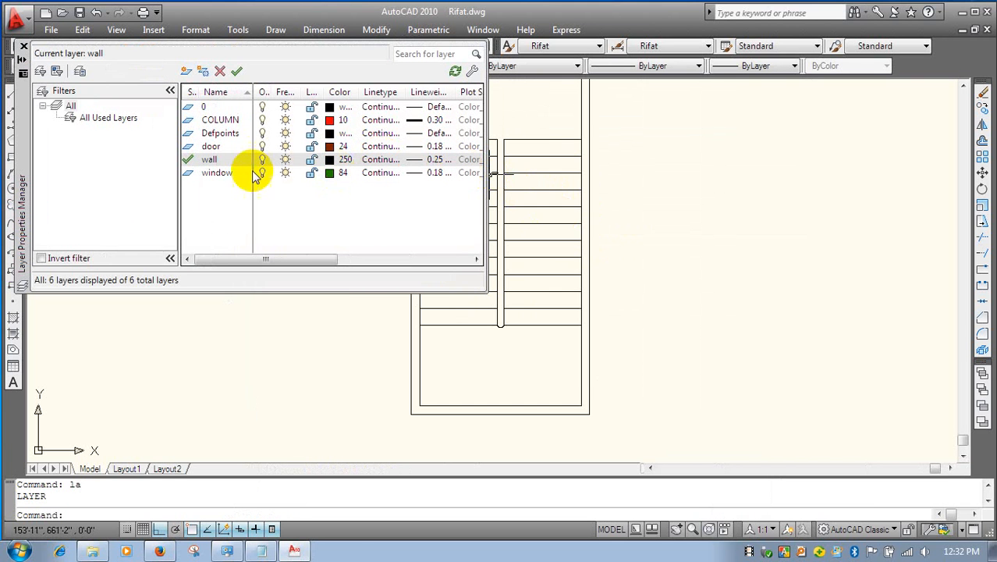
left_click(188, 72)
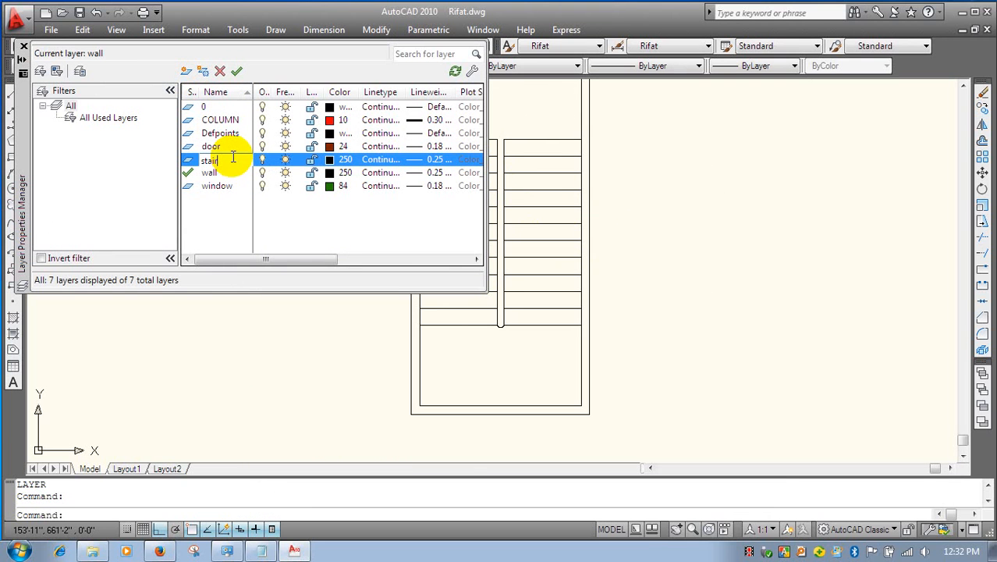
left_click(330, 161)
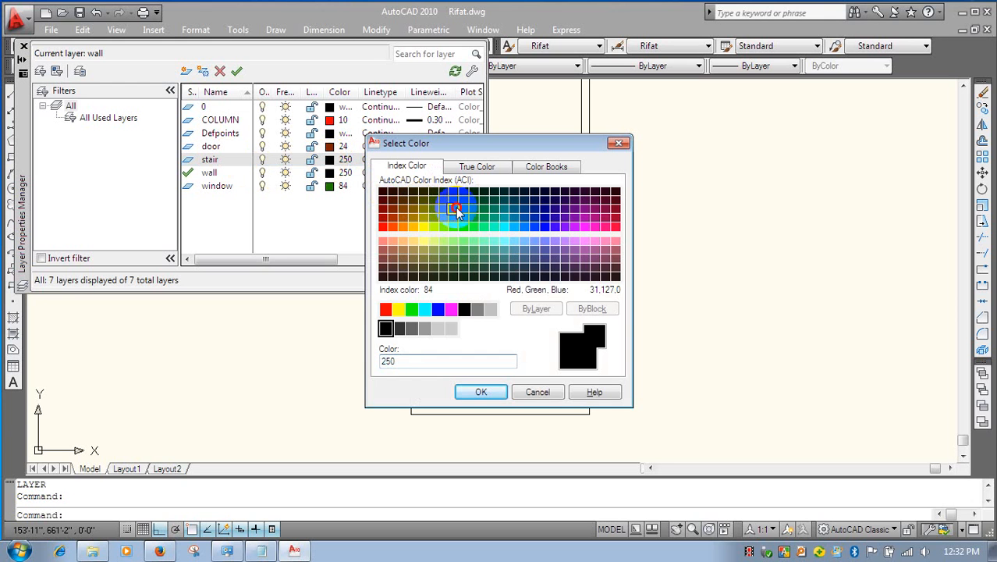
left_click(455, 209)
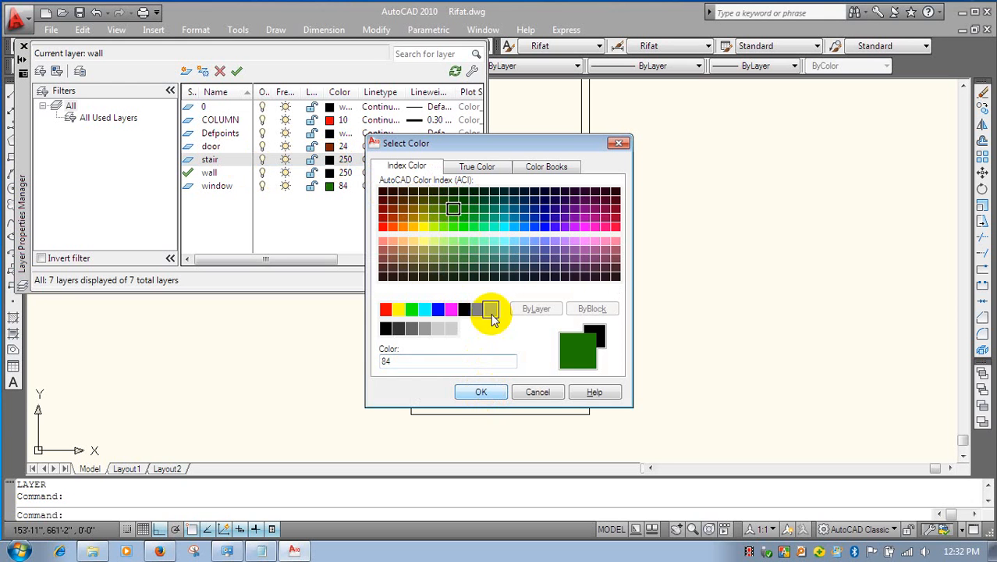
left_click(422, 213)
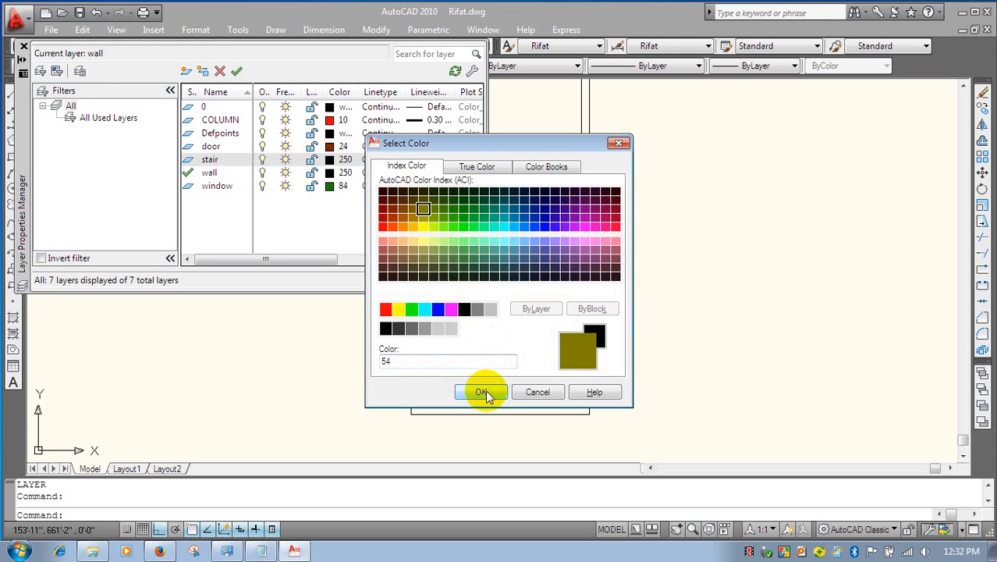
left_click(483, 391)
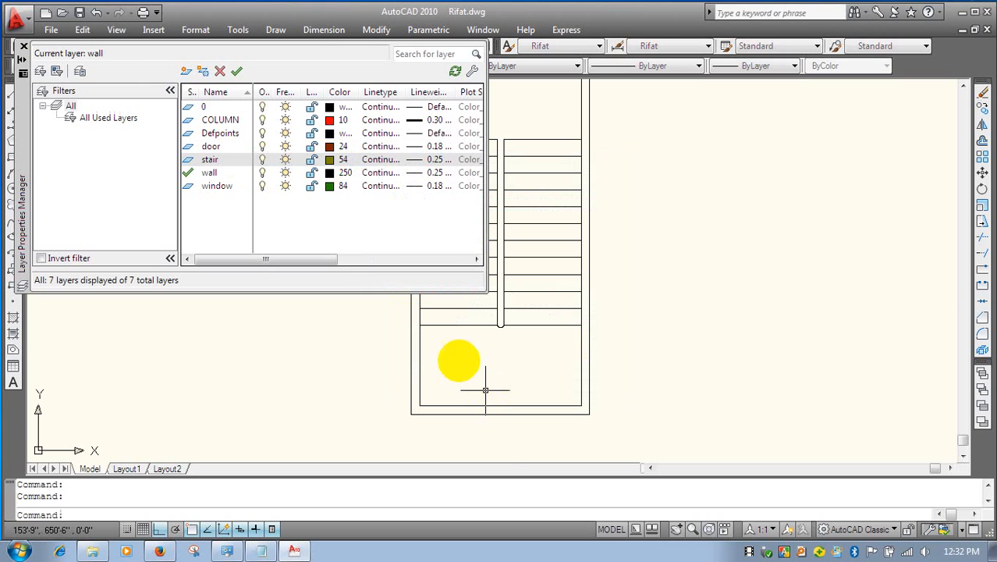
- Set the stair layer's lineweight to 0.18 mm and make it the current layer
left_click(431, 159)
left_click(478, 262)
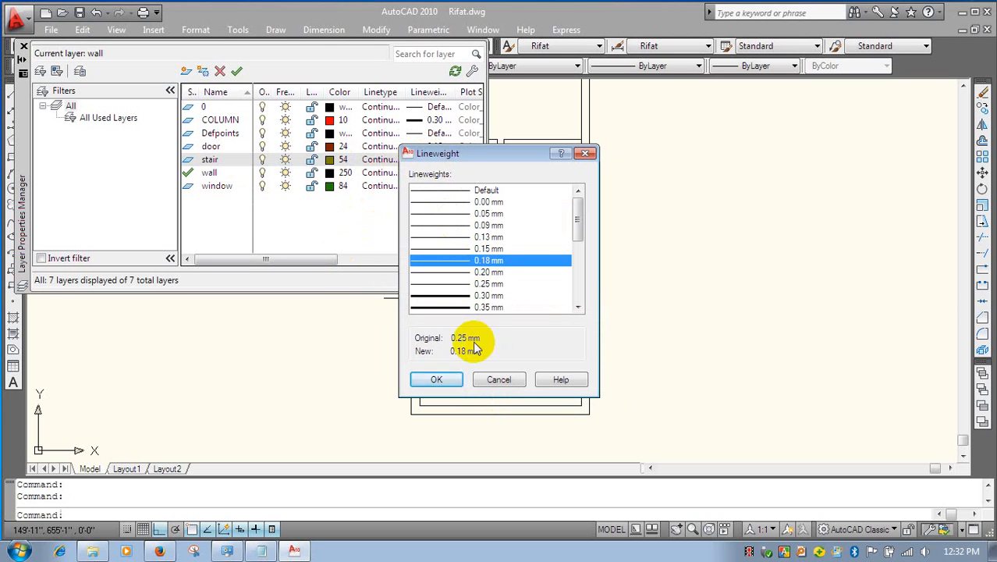
left_click(437, 379)
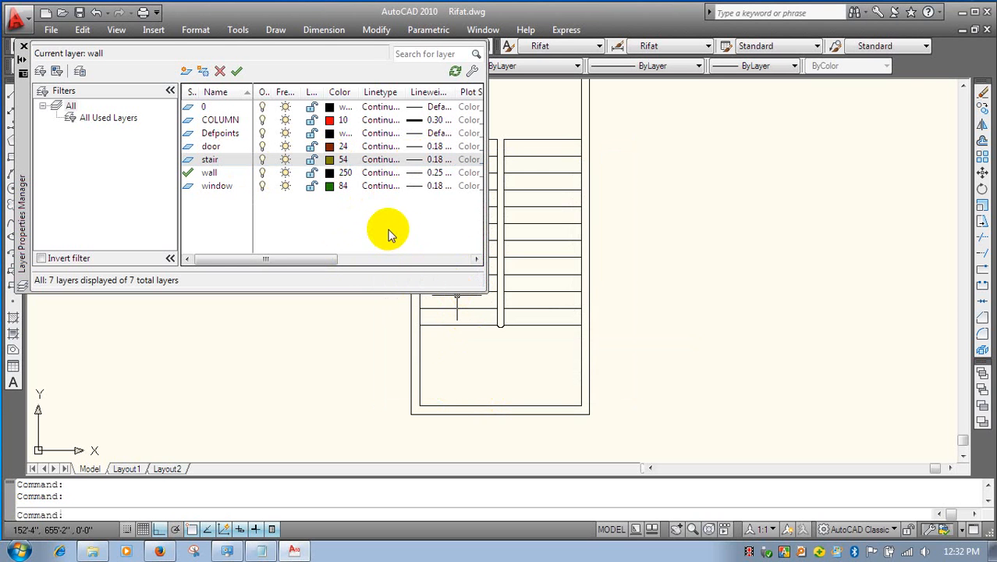
left_click(237, 71)
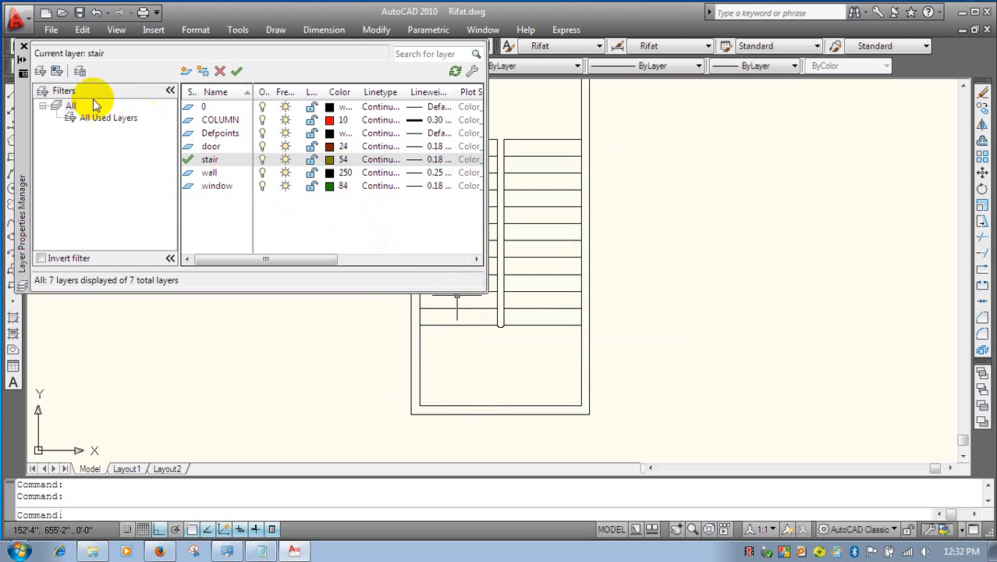
left_click(23, 46)
- Move all tread lines, both gap lines and the arc to the stair layer
left_click(535, 134)
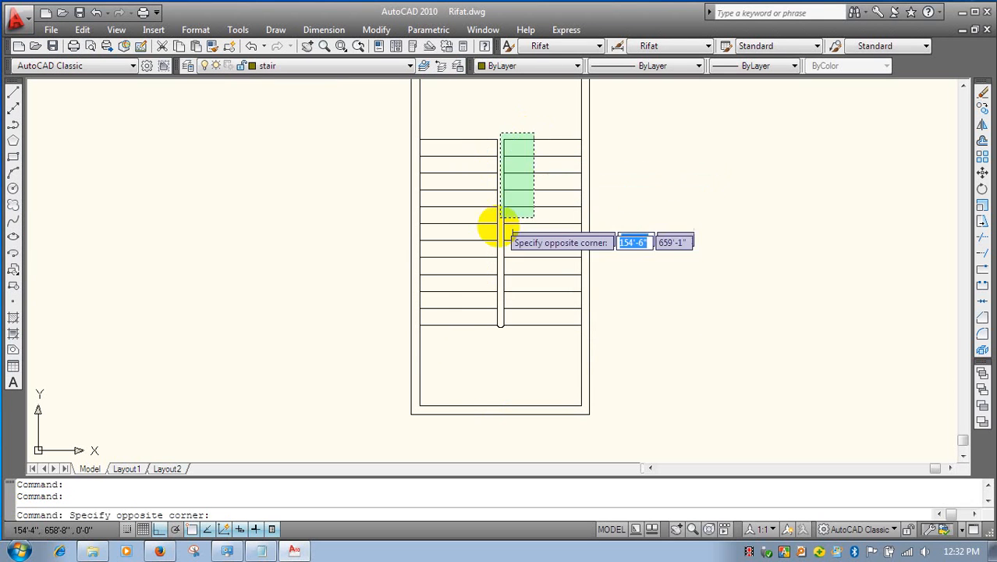
left_click(475, 345)
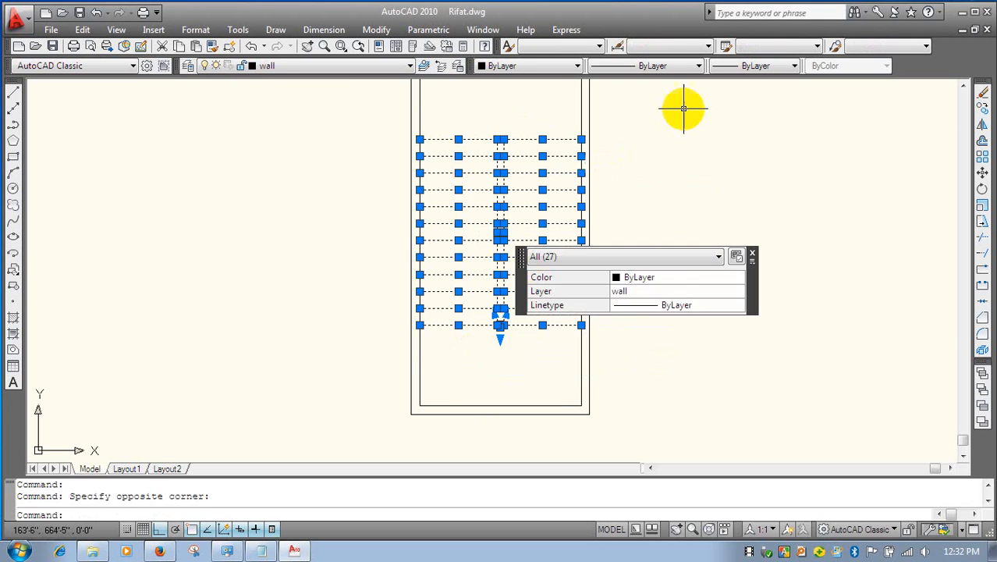
left_click(522, 69)
left_click(393, 67)
left_click(390, 67)
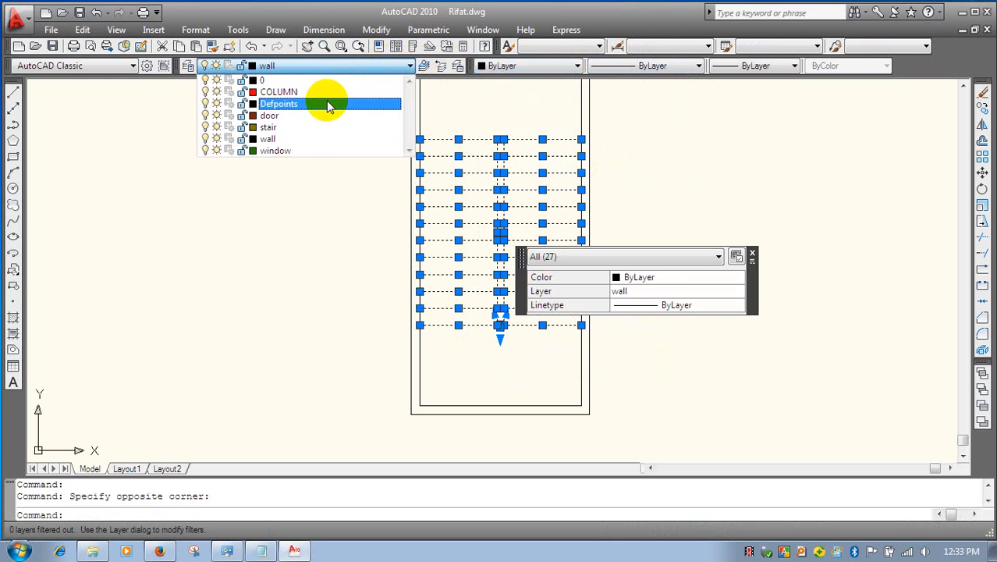
left_click(269, 127)
key("Escape")
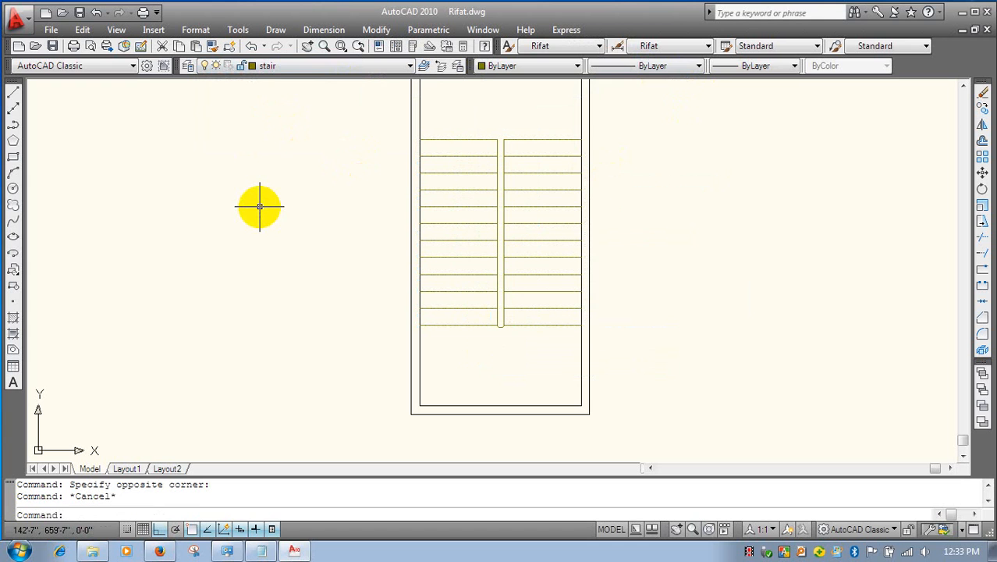
- Draw a U-shaped polyline from the left flight's topmost tread midpoint, through the lower landing, up to the right flight's topmost tread midpoint
key("Return")
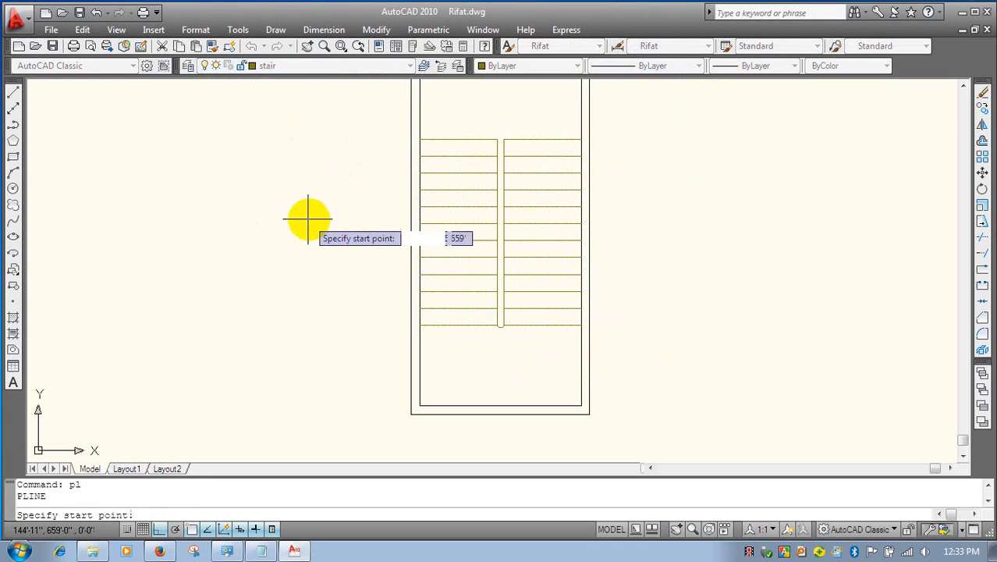
left_click(458, 141)
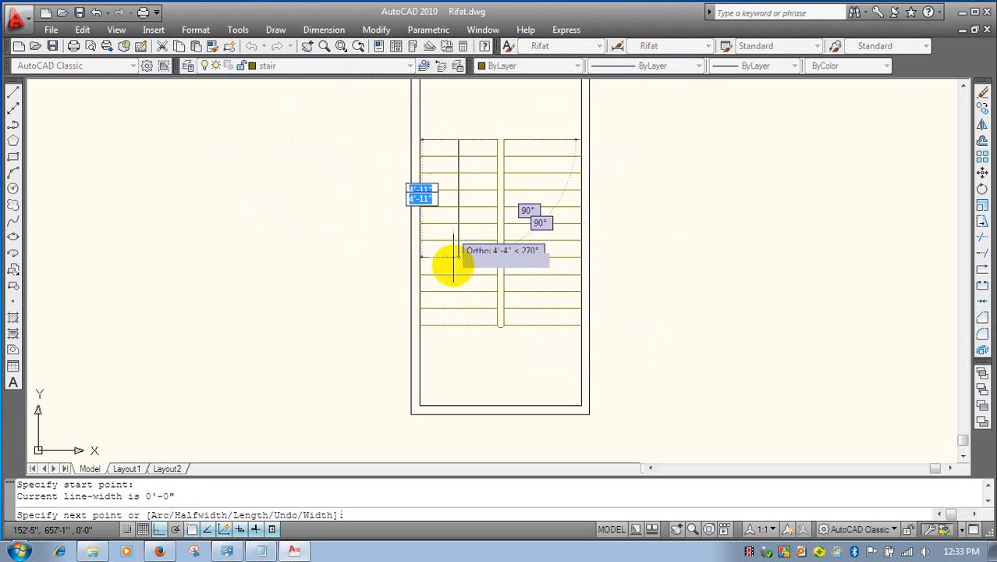
left_click(459, 367)
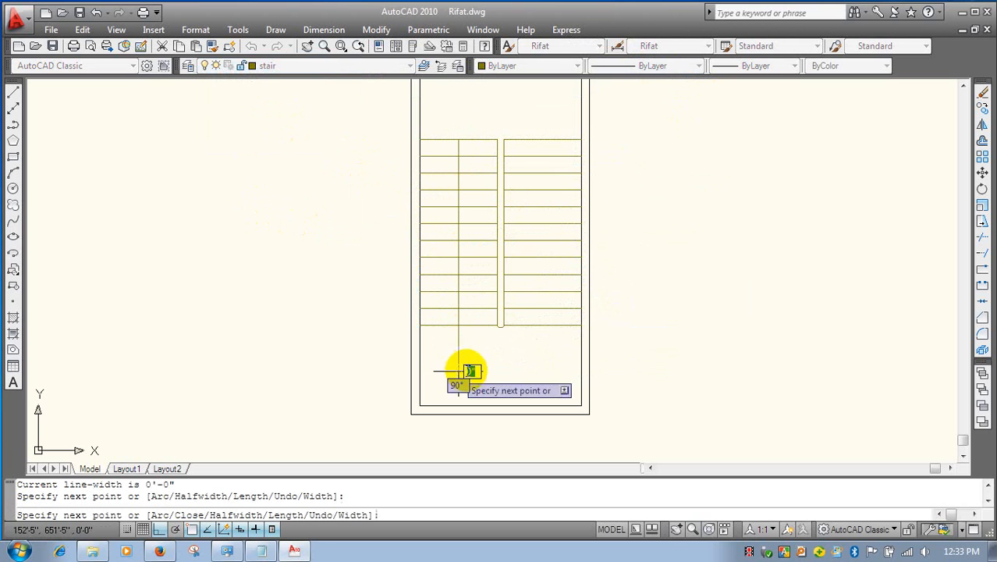
left_click(541, 347)
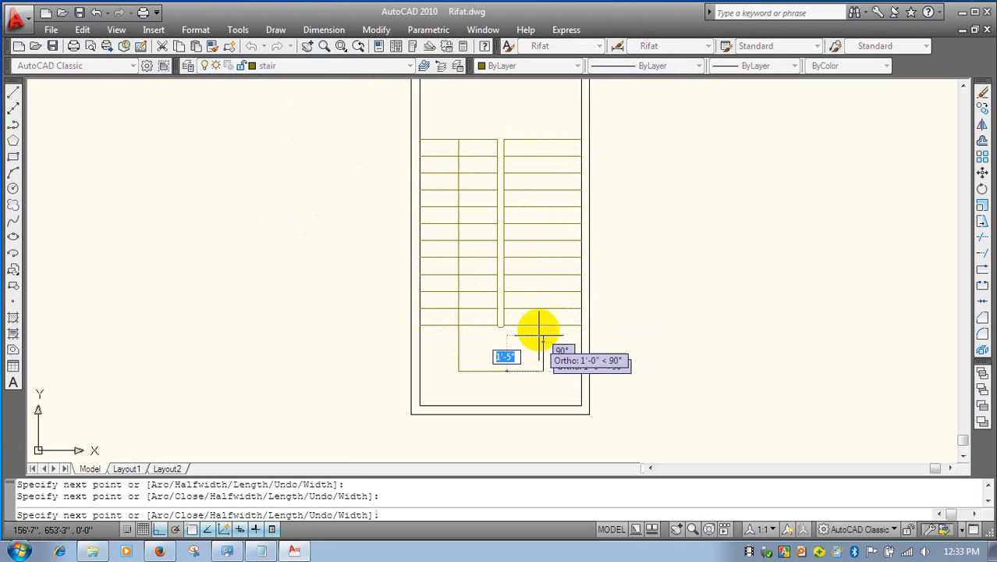
left_click(542, 141)
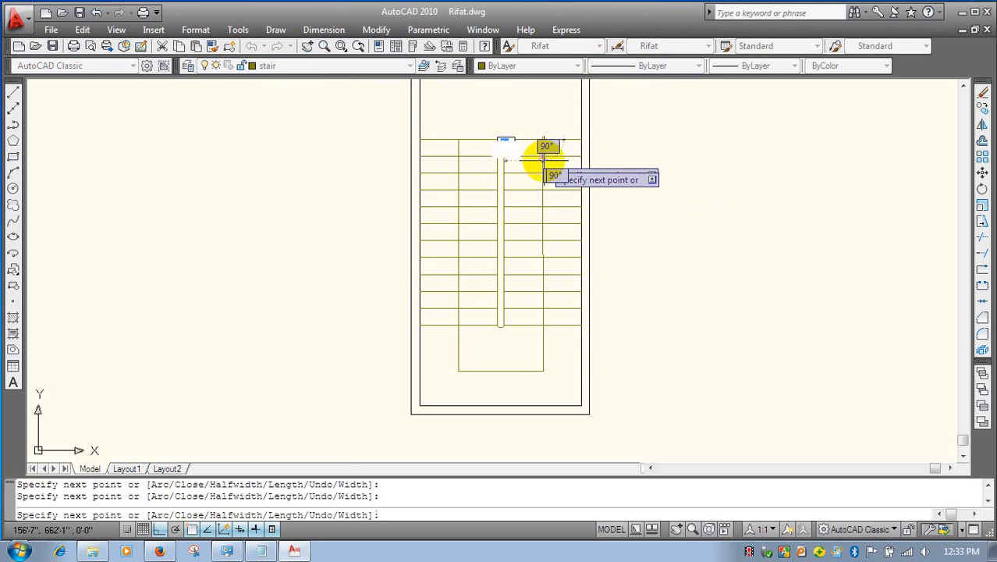
- Finish the polyline with an arrowhead one tread long at the top of the right flight, using starting width 0 and ending width 5
type("w")
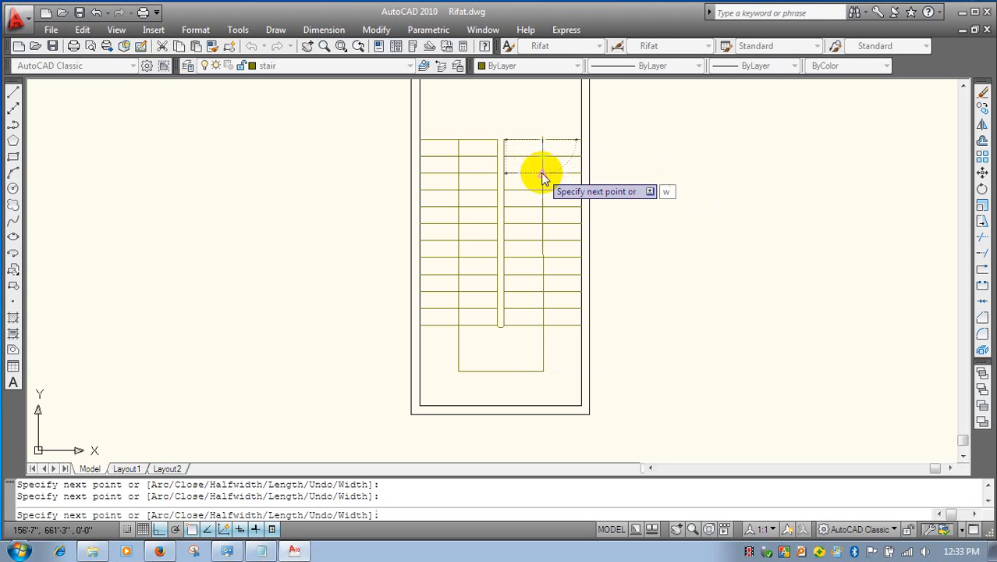
key("Return")
type("0")
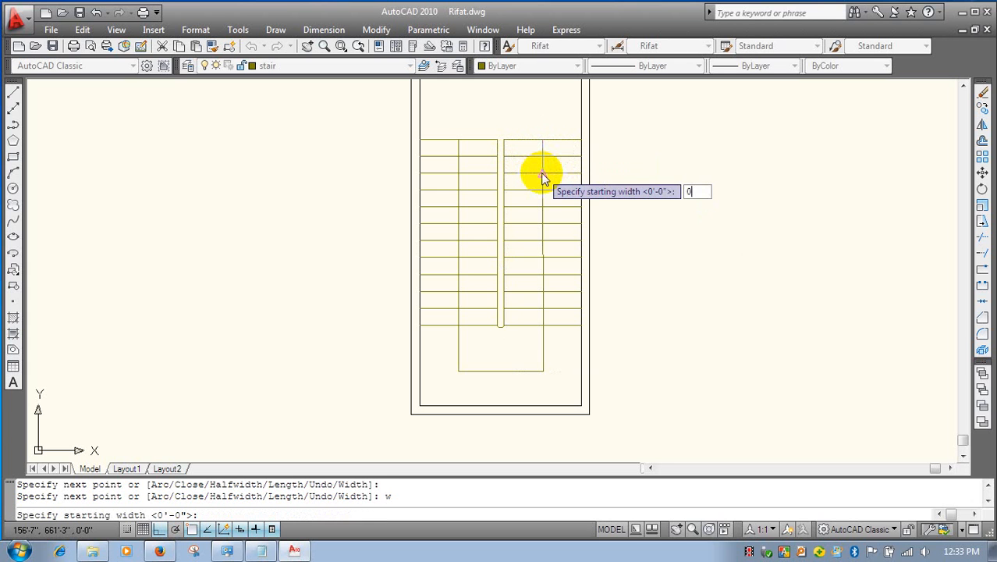
key("Return")
type("5")
key("Return")
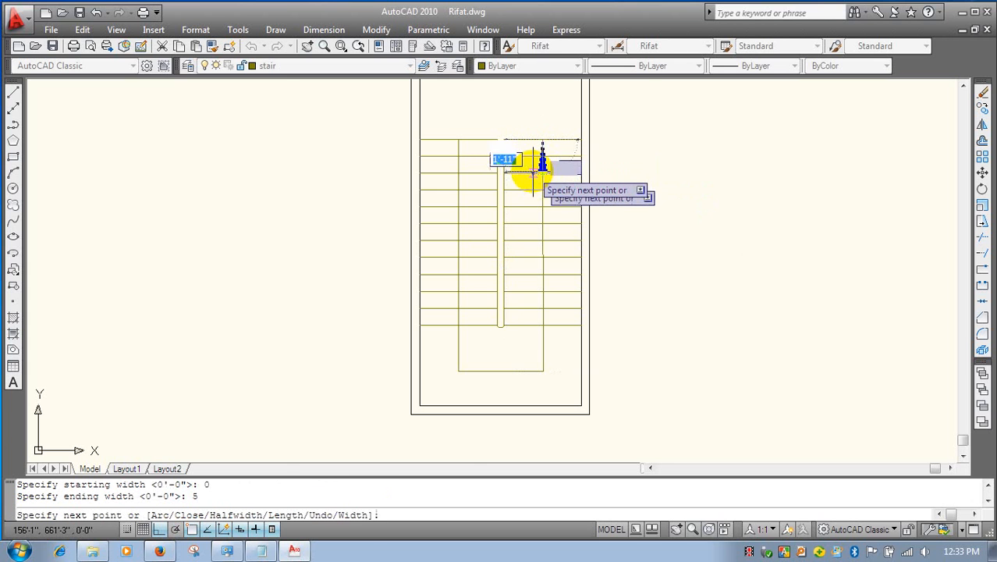
scroll(538, 171, "up", 3)
left_click(552, 152)
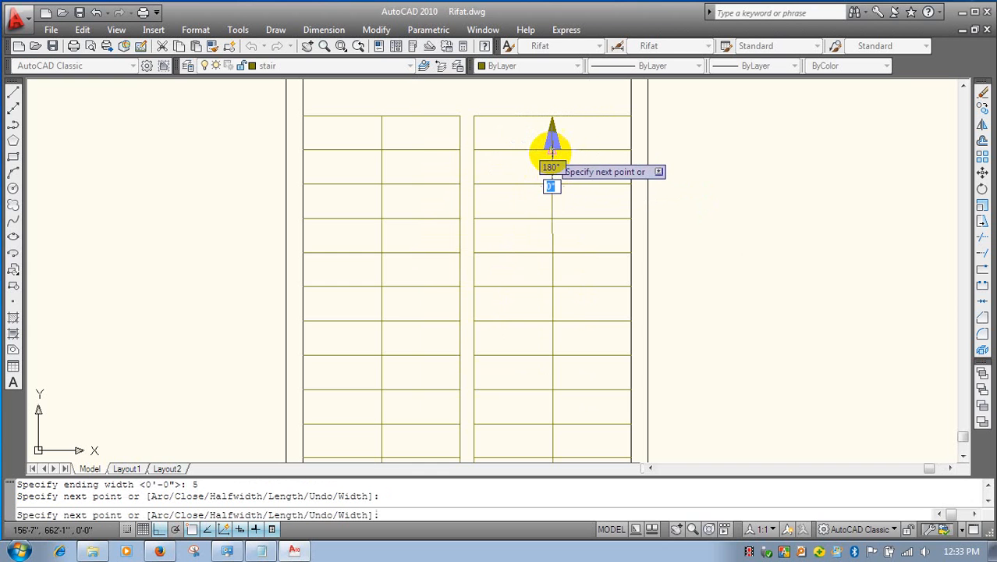
key("Return")
scroll(616, 218, "down", 3)
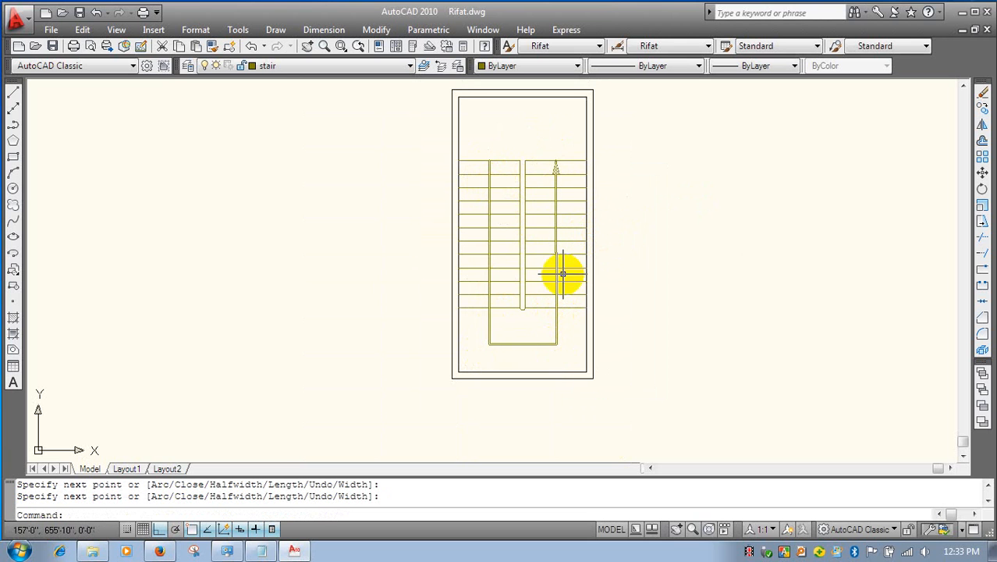
scroll(556, 159, "up", 3)
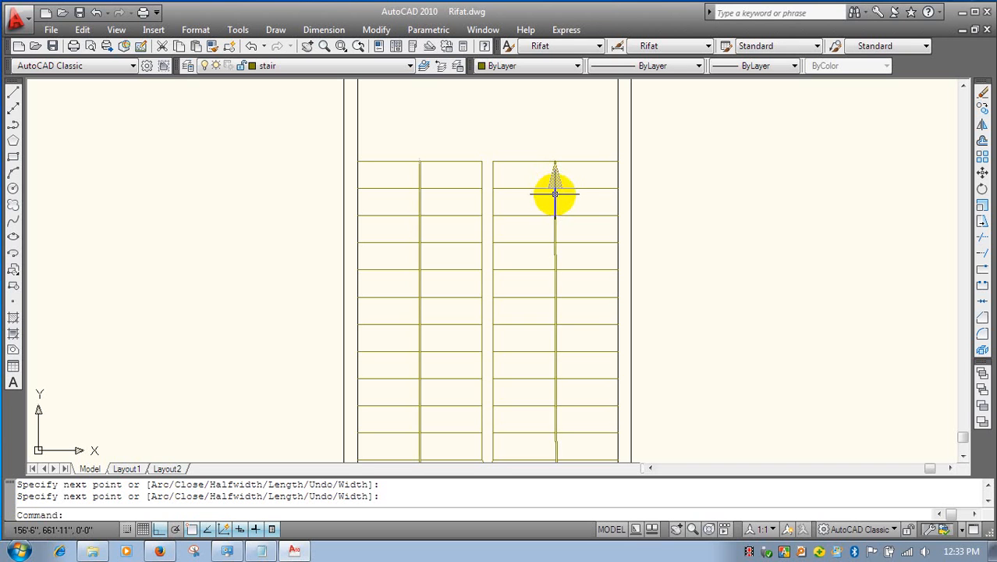
scroll(551, 194, "down", 4)
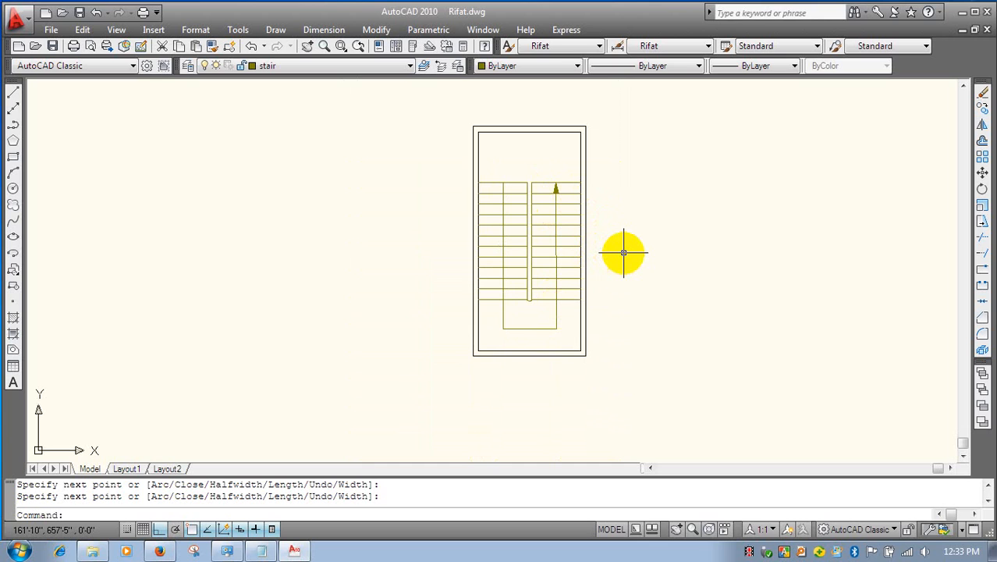